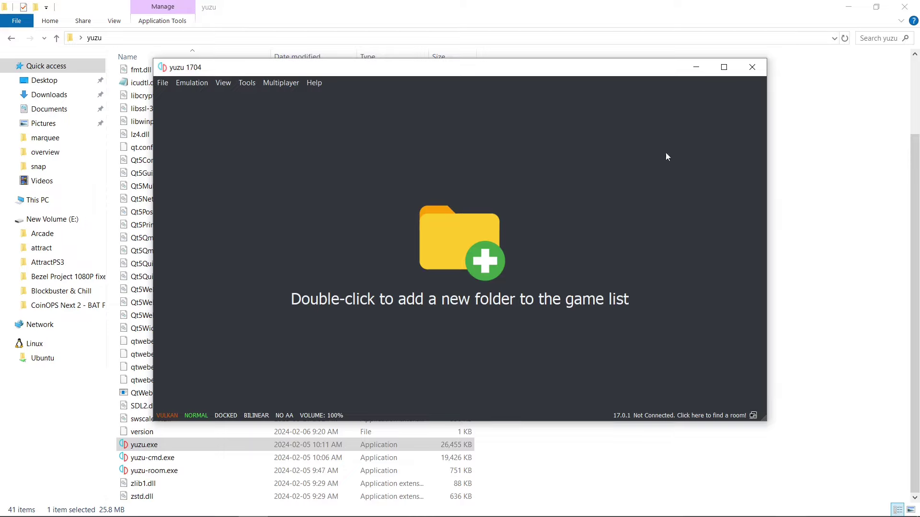
# Step: Close the emulator and create a folder called games inside the yuzu folder
pyautogui.click(751, 72)
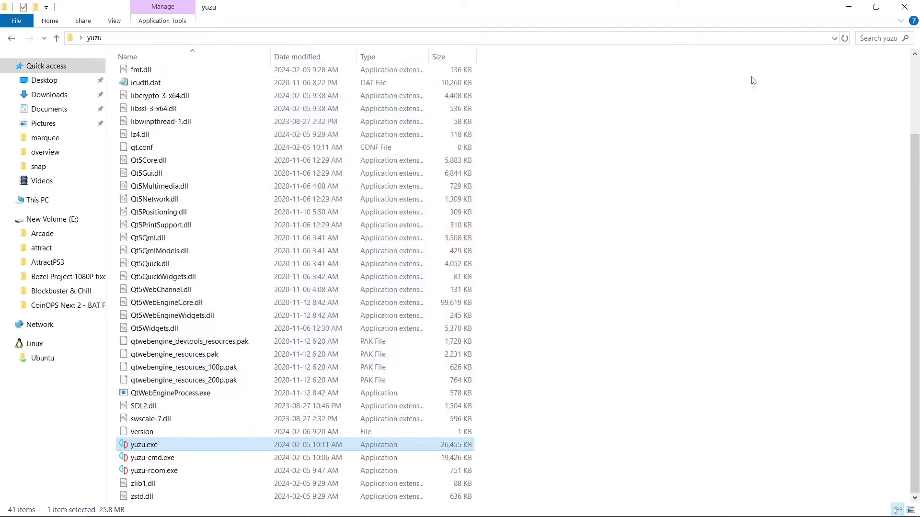
pyautogui.scroll(3, 708, 336)
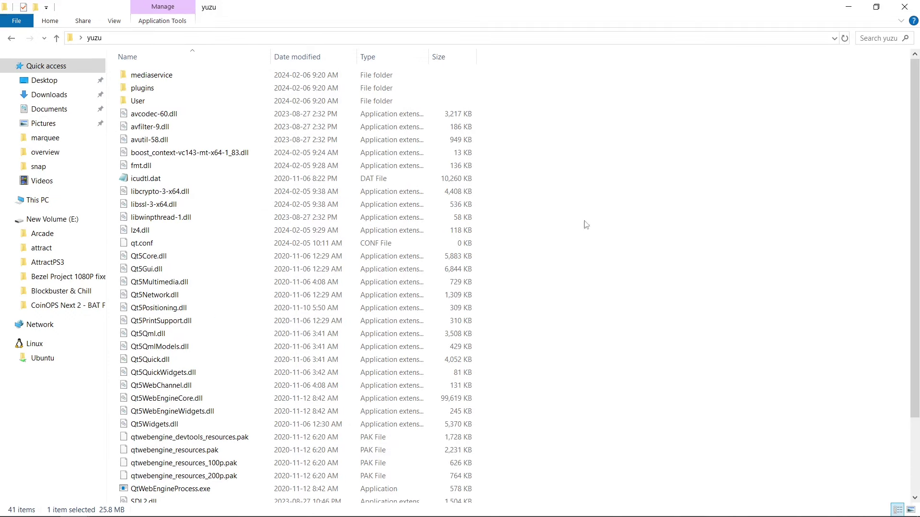
pyautogui.rightClick(598, 174)
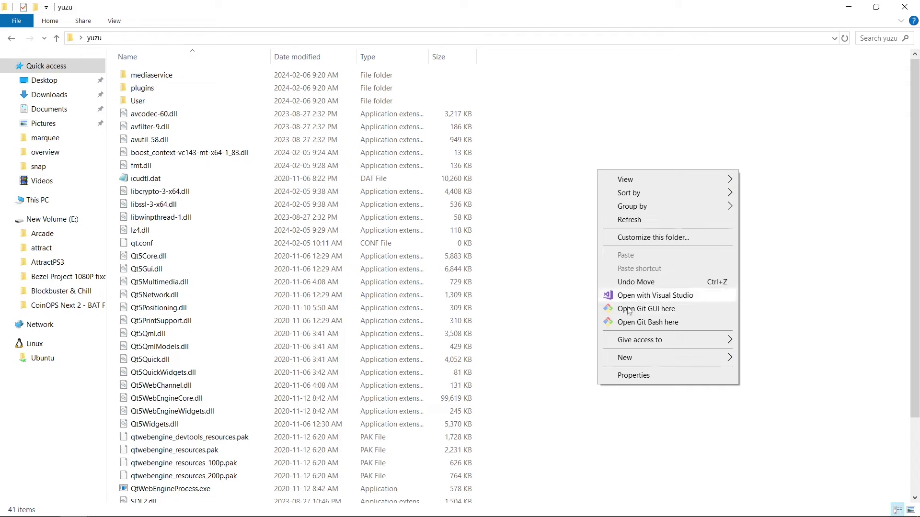
pyautogui.moveTo(632, 360)
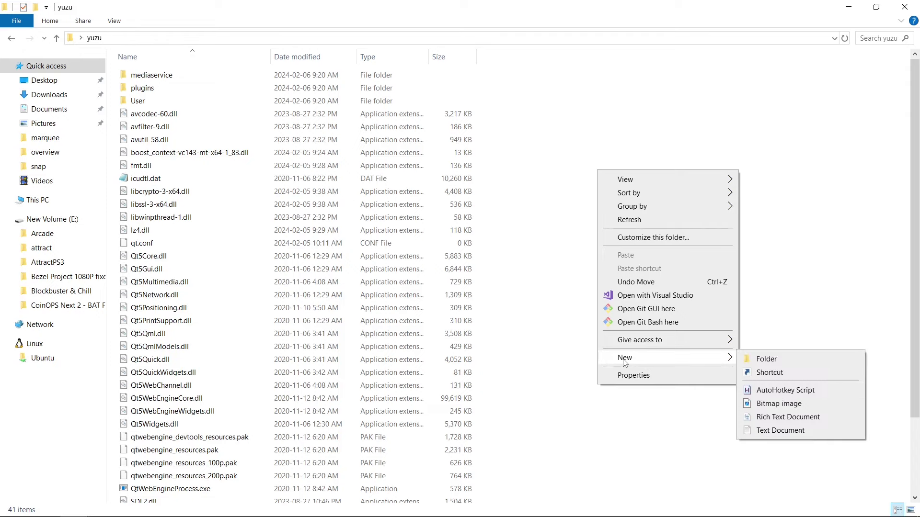
pyautogui.click(767, 360)
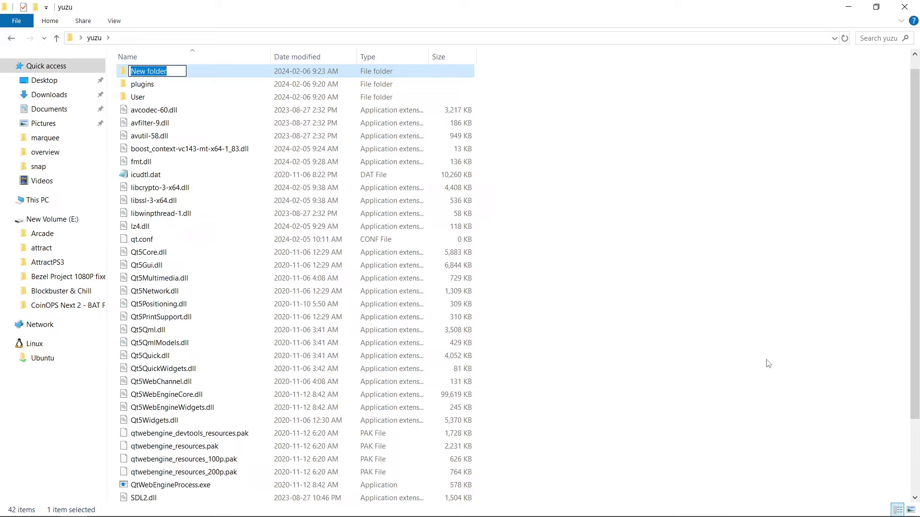
pyautogui.write('ga')
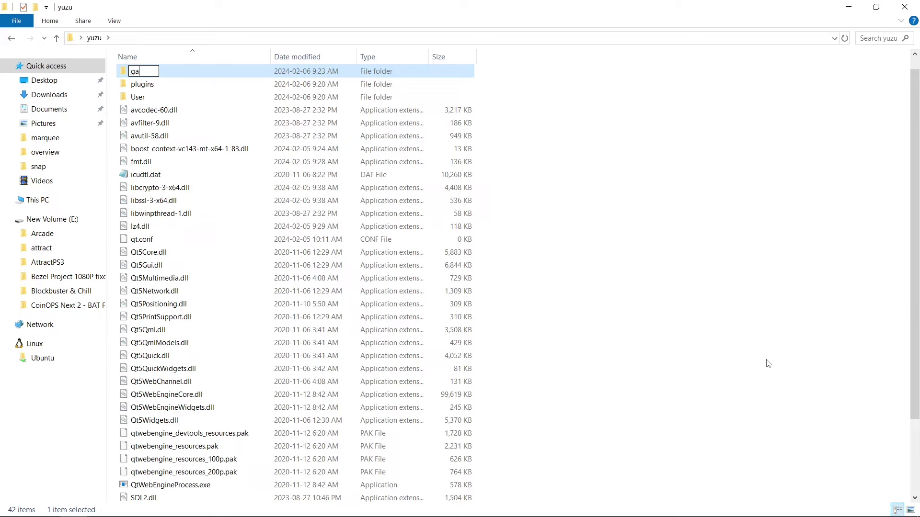
pyautogui.write('mes')
pyautogui.press('Return')
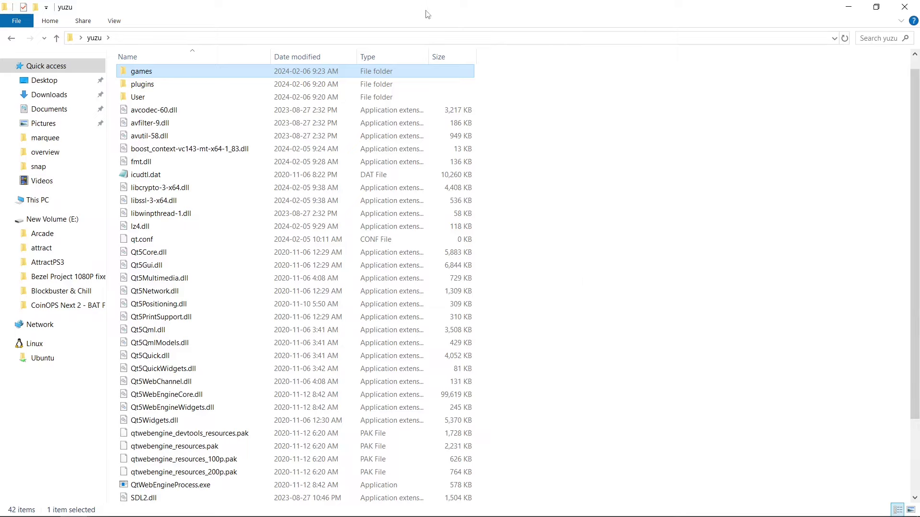
# Step: Move the Super Mario RPG NSP file from the desktop's Super Mario RPG folder into the games folder, and close the source folder
pyautogui.doubleClick(173, 72)
pyautogui.moveTo(390, 8); pyautogui.dragTo(2, 87)
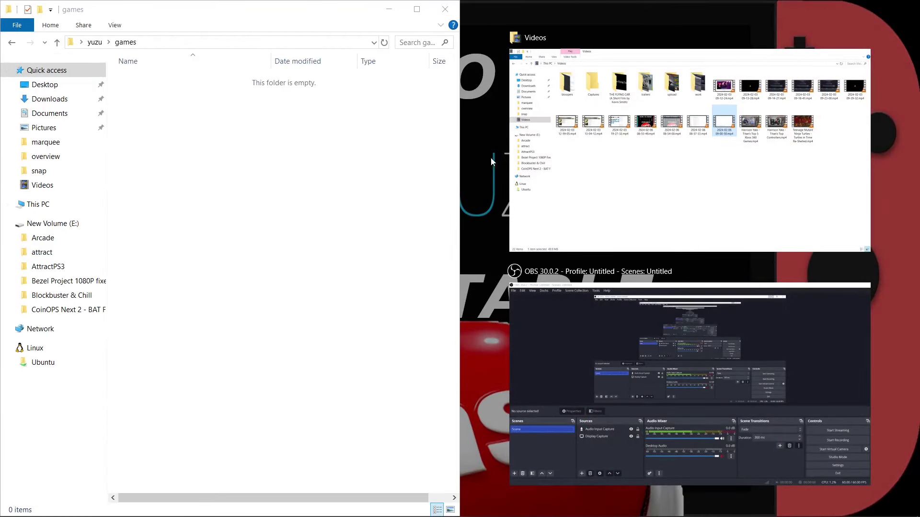
pyautogui.click(488, 156)
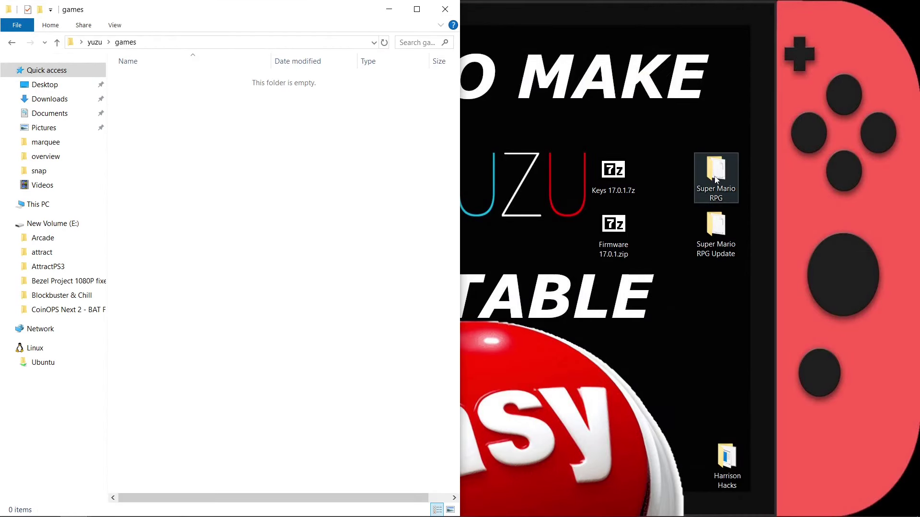
pyautogui.doubleClick(720, 180)
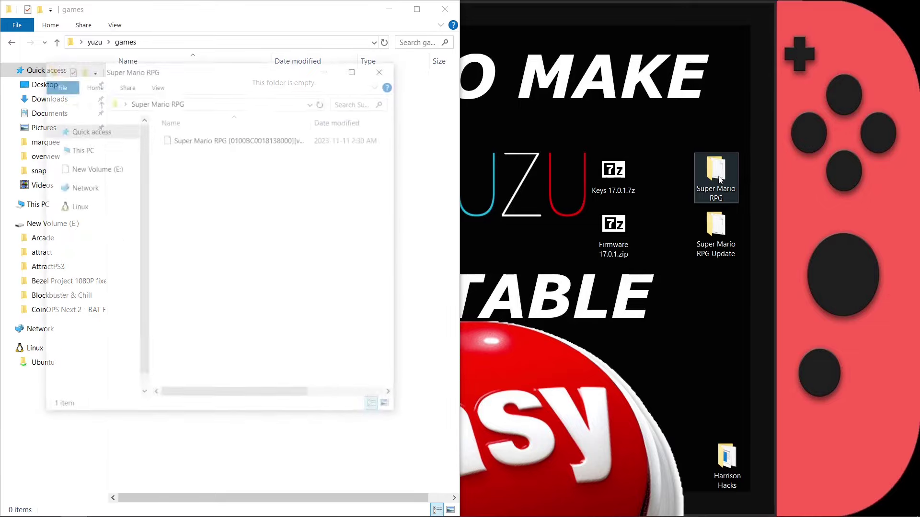
pyautogui.moveTo(291, 70); pyautogui.dragTo(917, 115)
pyautogui.moveTo(628, 81); pyautogui.dragTo(311, 210)
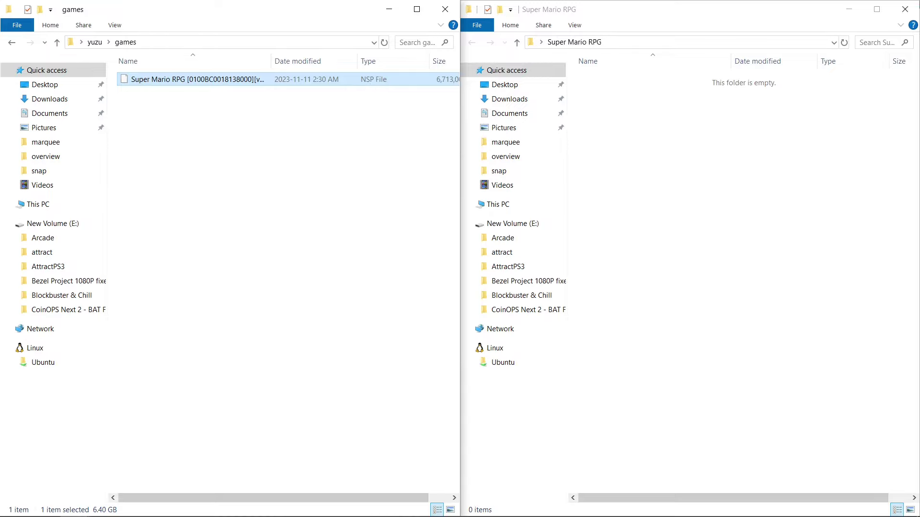
pyautogui.click(904, 9)
pyautogui.doubleClick(393, 16)
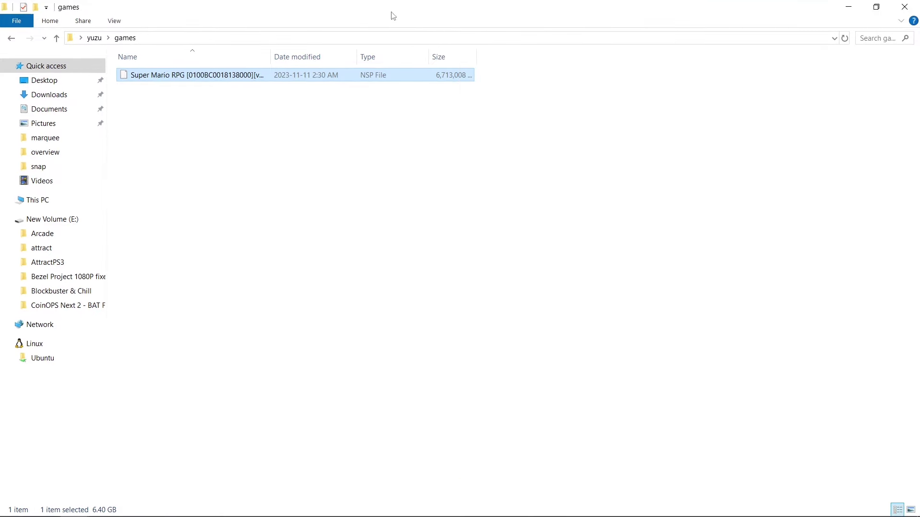
# Step: Launch yuzu.exe from the yuzu folder and add the games folder to the emulator's game list
pyautogui.click(93, 37)
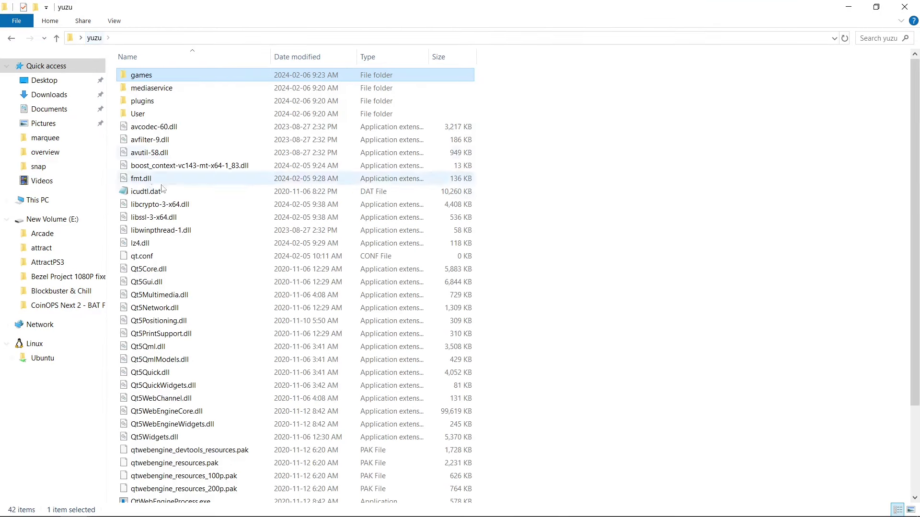
pyautogui.scroll(-3, 191, 297)
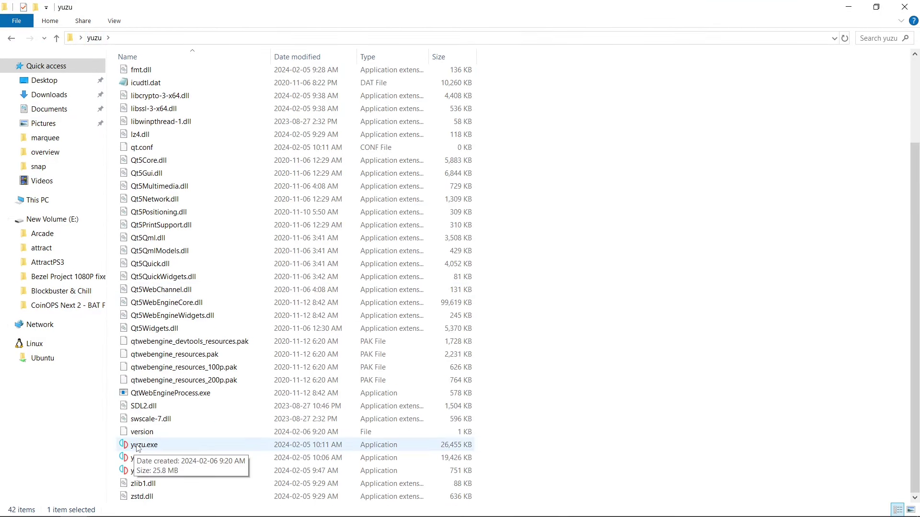
pyautogui.doubleClick(138, 447)
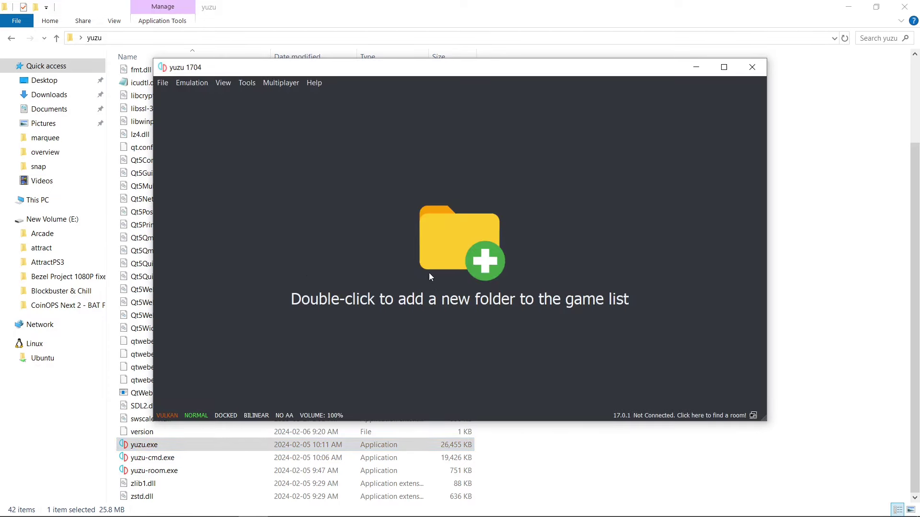
pyautogui.doubleClick(458, 242)
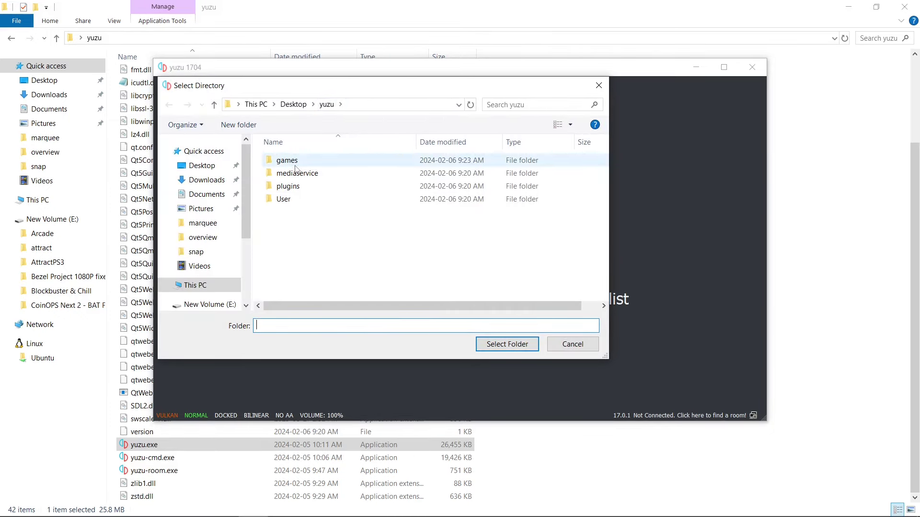
pyautogui.click(305, 159)
pyautogui.click(516, 346)
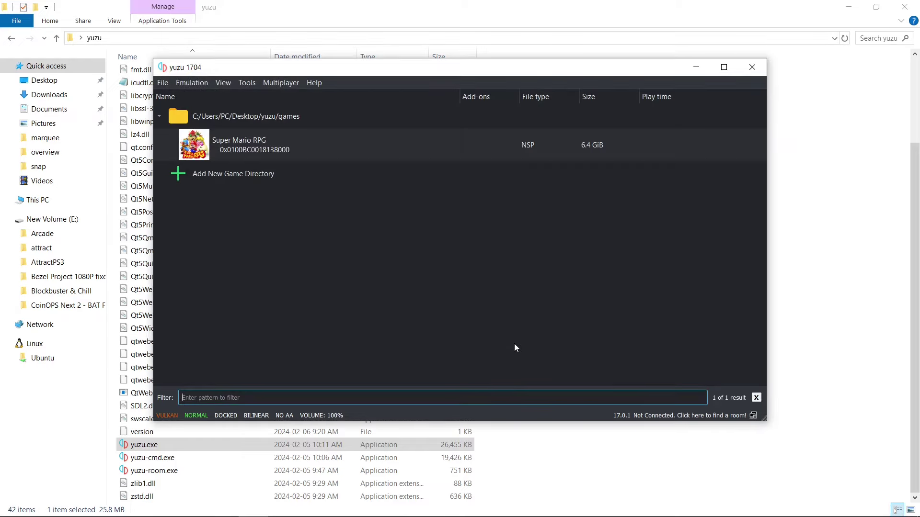
pyautogui.click(255, 139)
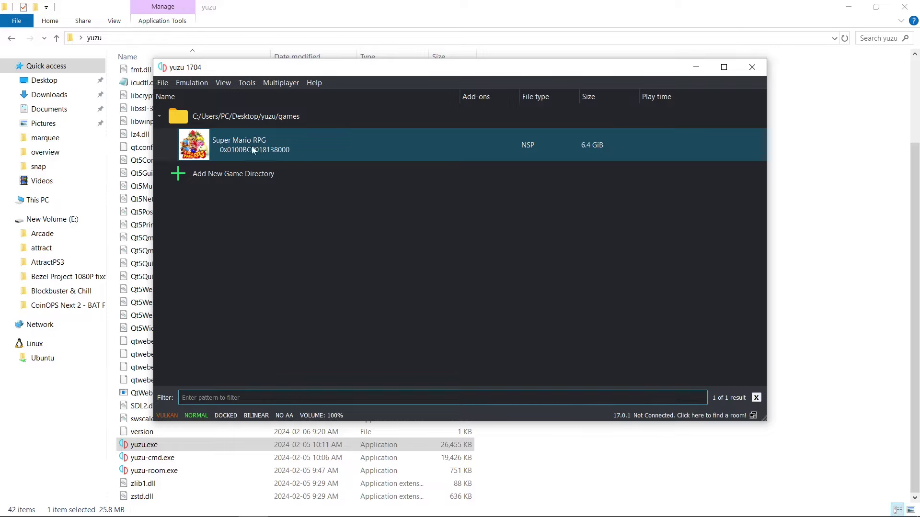
# Step: Install the update NSP from the desktop's Super Mario RPG Update folder to NAND
pyautogui.click(167, 84)
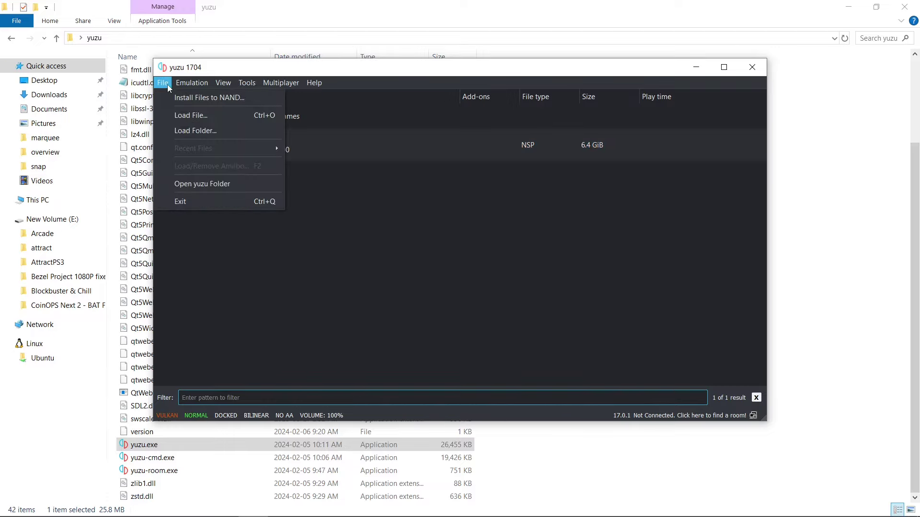
pyautogui.click(201, 100)
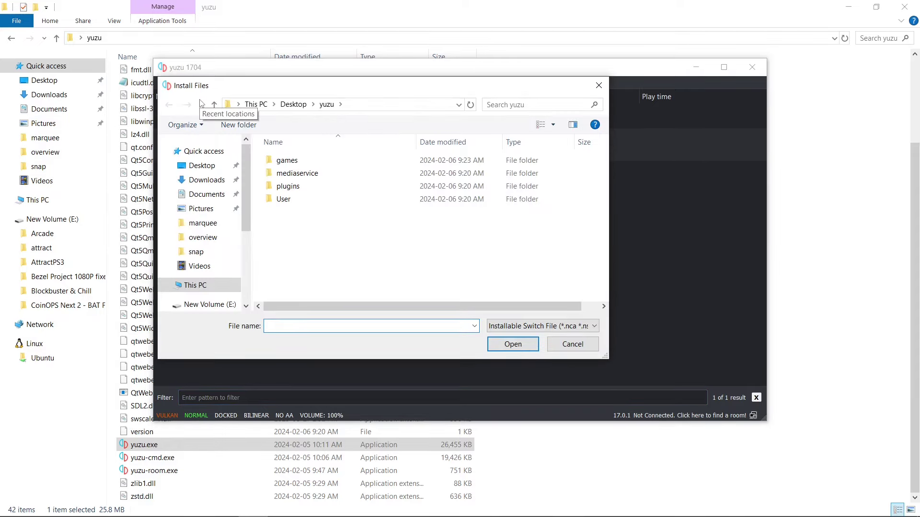
pyautogui.click(207, 170)
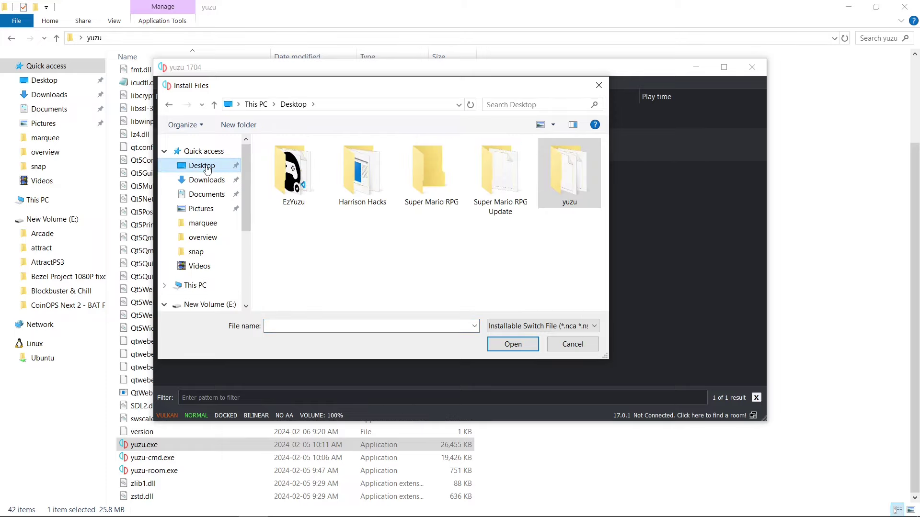
pyautogui.doubleClick(498, 206)
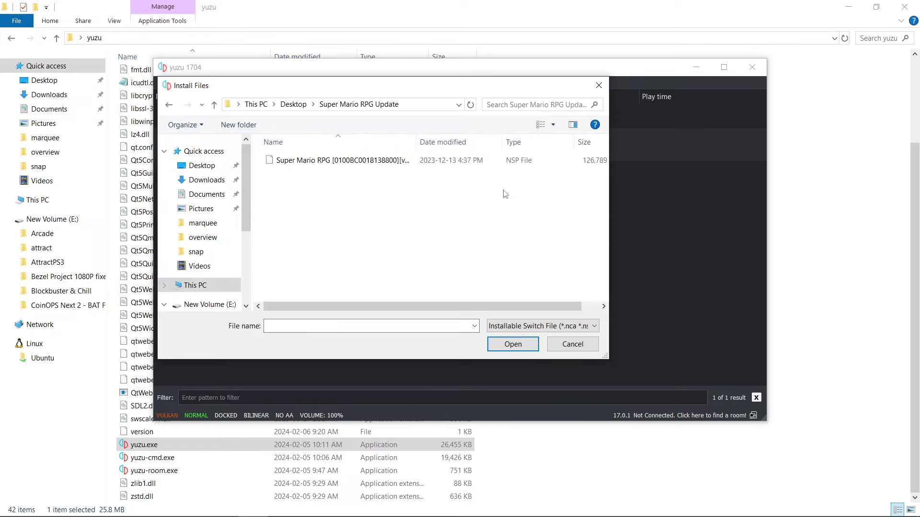
pyautogui.click(356, 161)
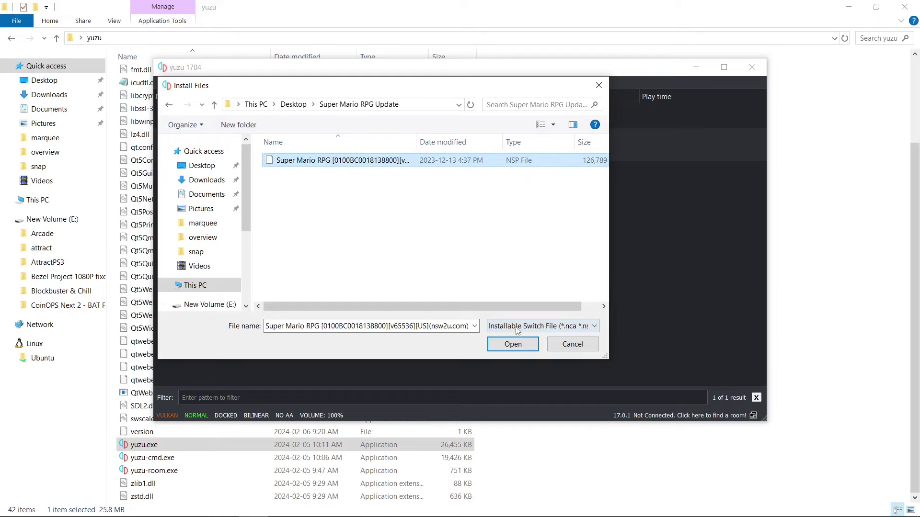
pyautogui.click(514, 345)
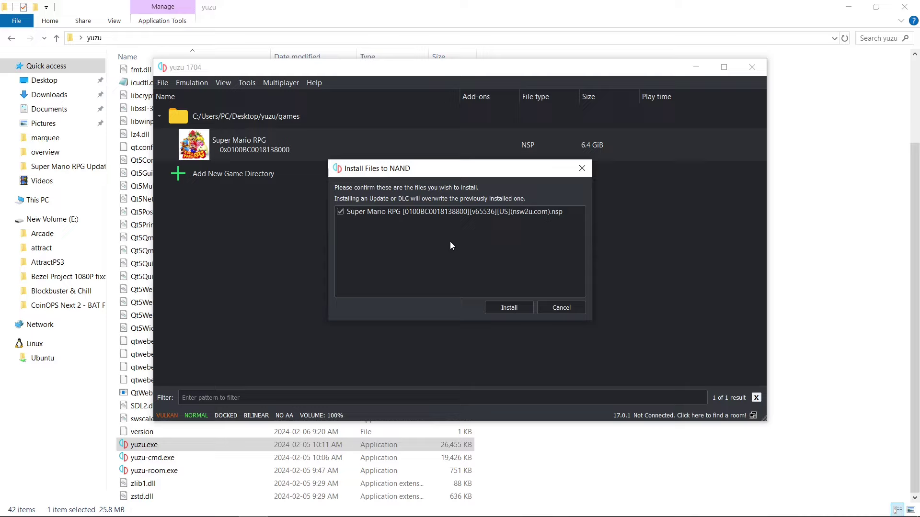
pyautogui.click(508, 307)
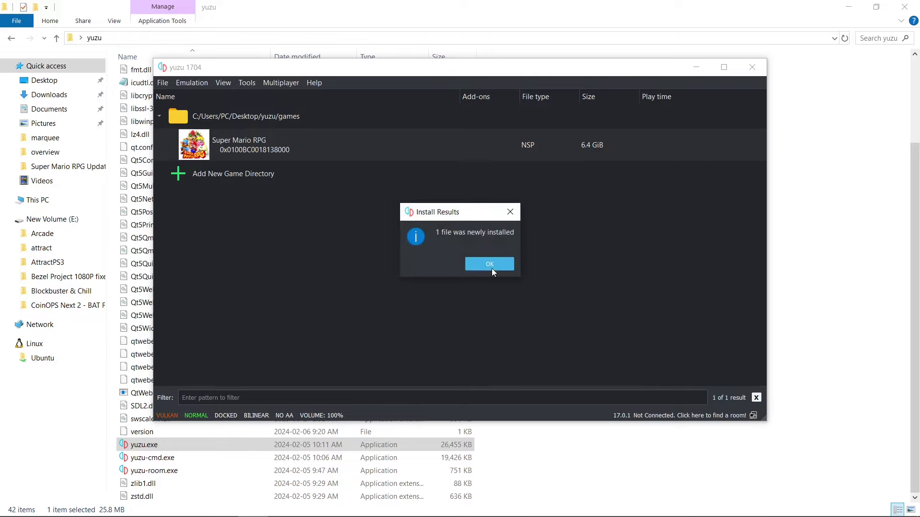
pyautogui.click(493, 263)
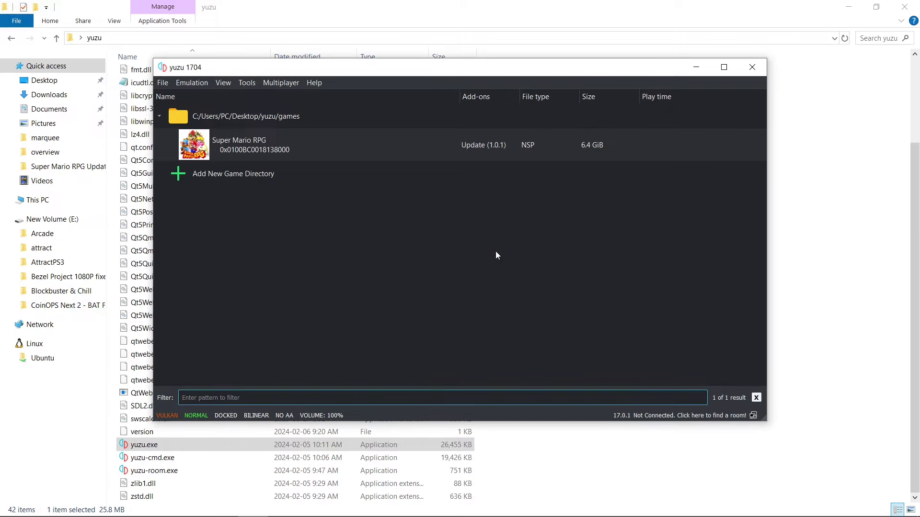
# Step: Launch Super Mario RPG from the game list as a test, and close the emulator
pyautogui.click(494, 154)
pyautogui.click(252, 151)
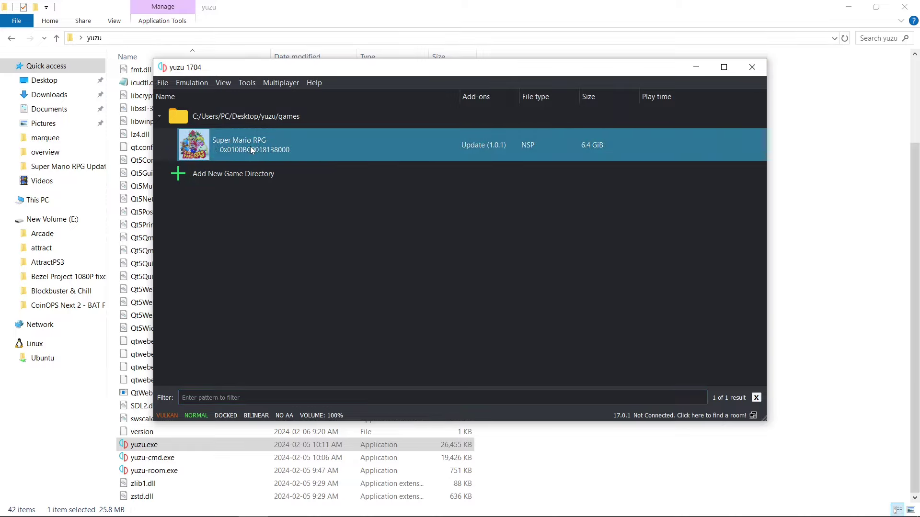
pyautogui.doubleClick(251, 150)
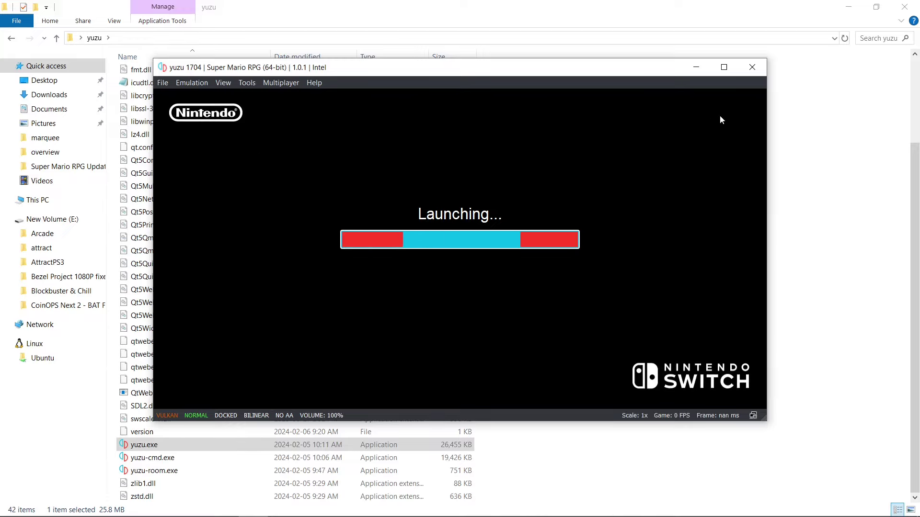
pyautogui.click(756, 68)
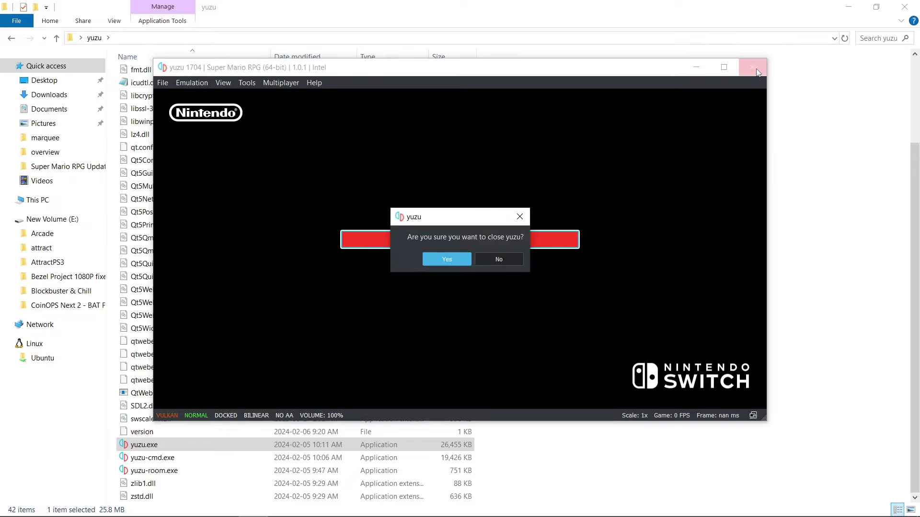
pyautogui.click(453, 258)
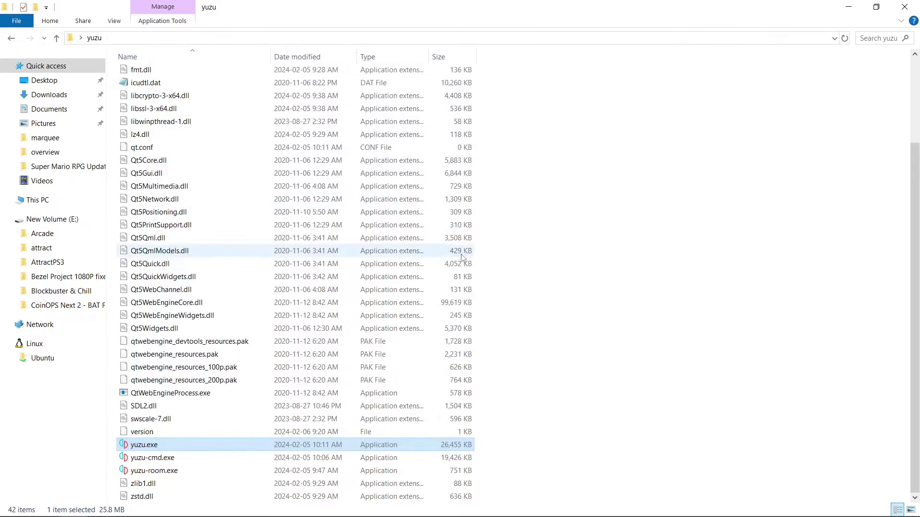
# Step: Create a folder called updates inside the yuzu folder
pyautogui.scroll(3, 581, 278)
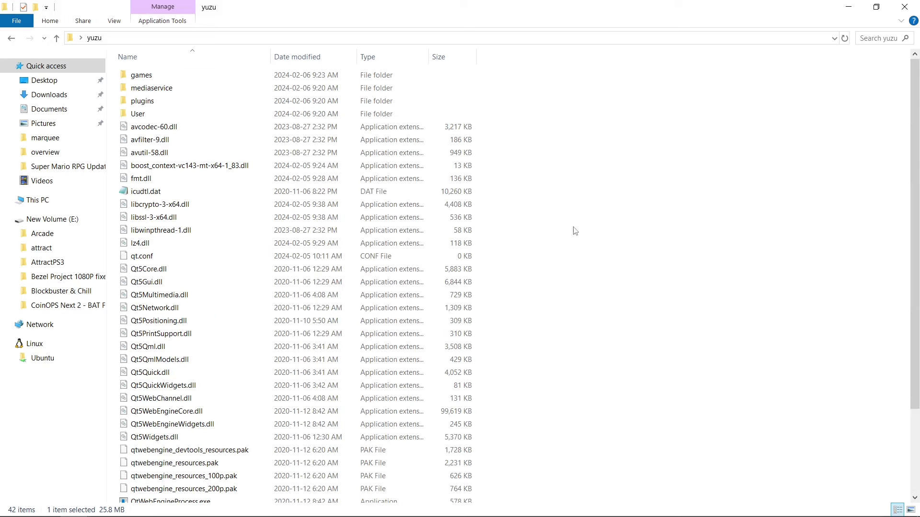
pyautogui.rightClick(568, 187)
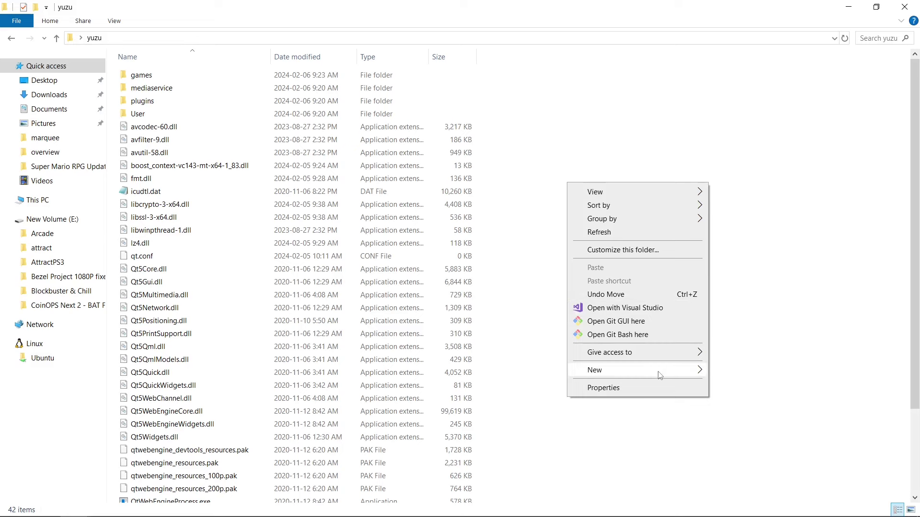
pyautogui.moveTo(623, 370)
pyautogui.click(750, 375)
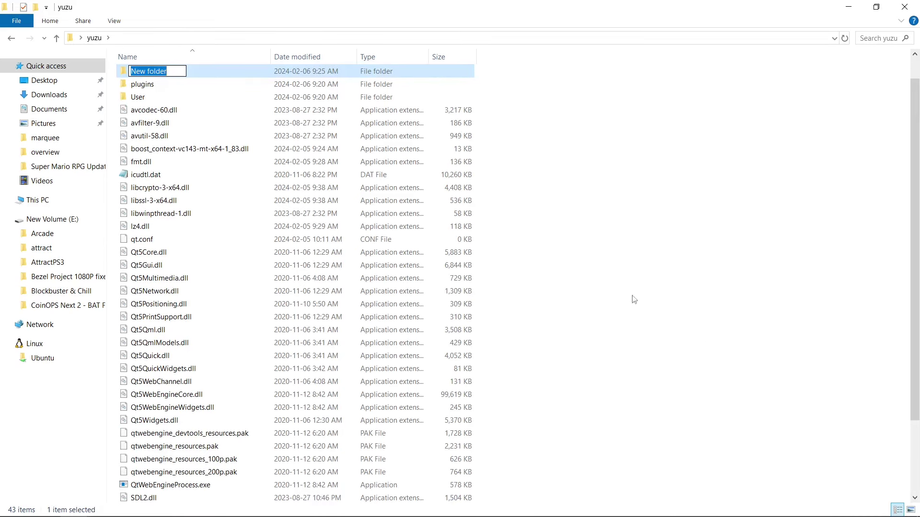
pyautogui.write('u')
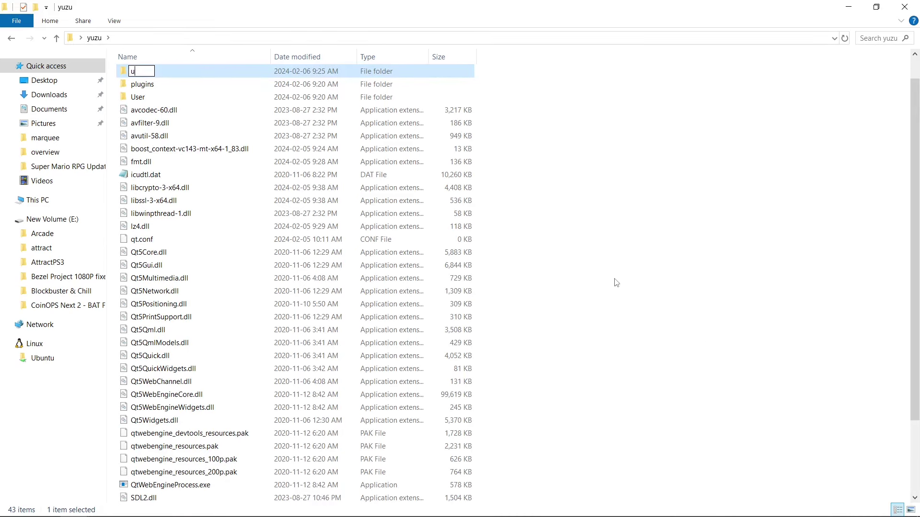
pyautogui.write('pdates')
pyautogui.press('Return')
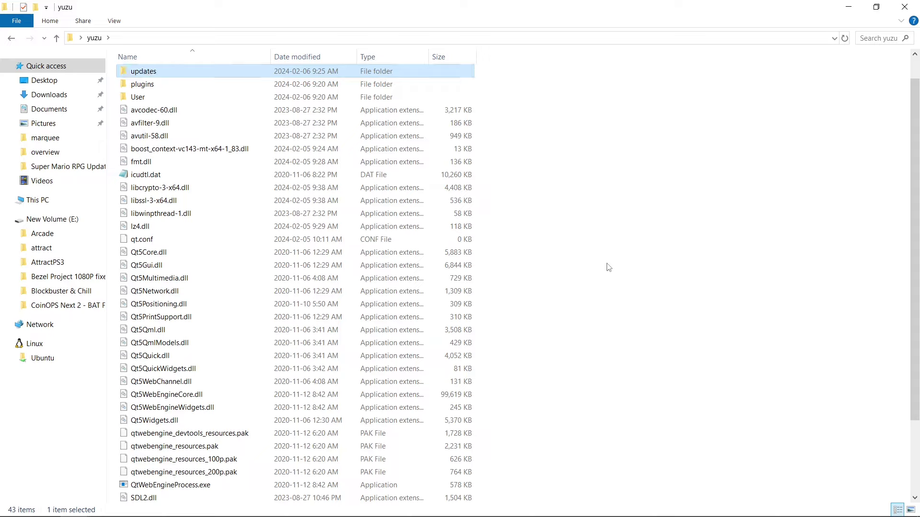
# Step: Move the Super Mario RPG Update folder from the desktop into yuzu's updates folder, and close the folder window
pyautogui.doubleClick(152, 75)
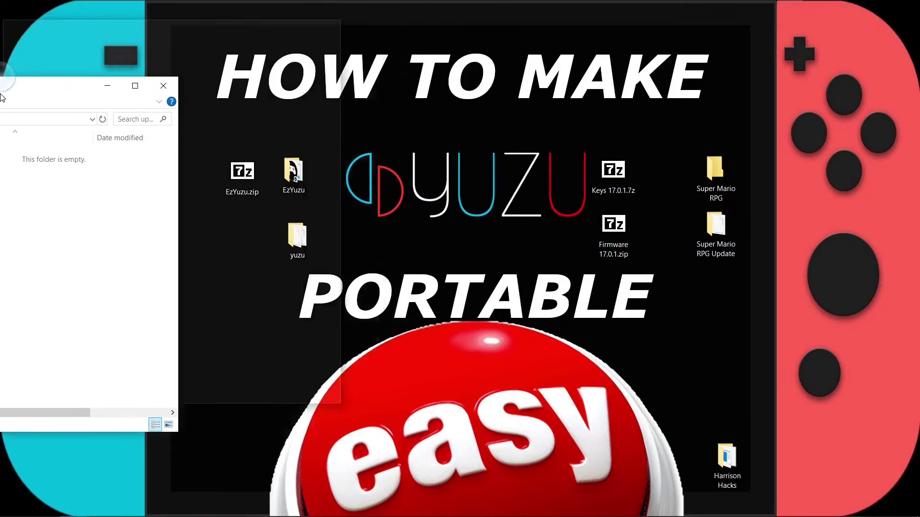
pyautogui.moveTo(2, 98); pyautogui.dragTo(1, 97)
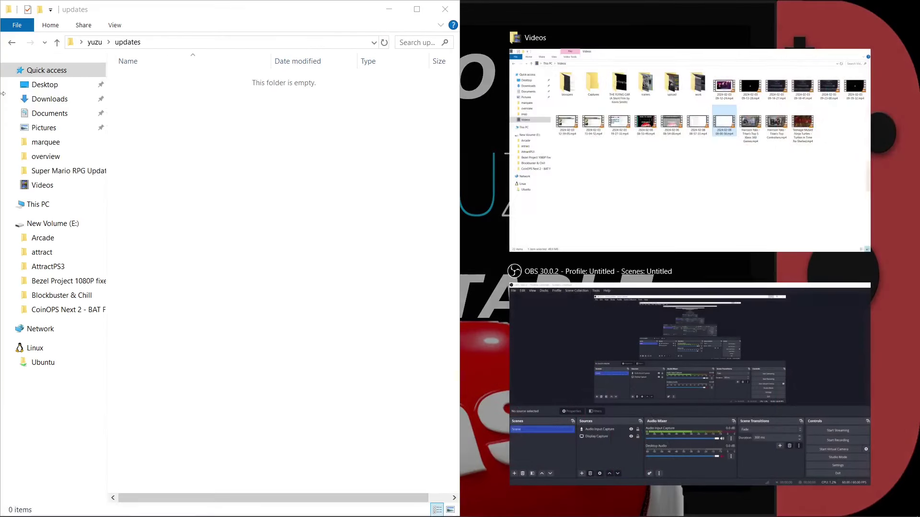
pyautogui.click(480, 123)
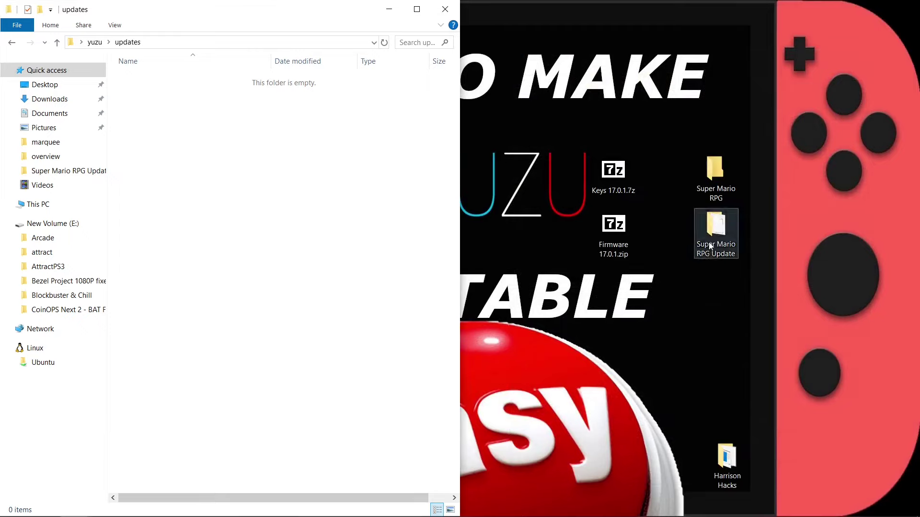
pyautogui.moveTo(717, 235); pyautogui.dragTo(225, 171)
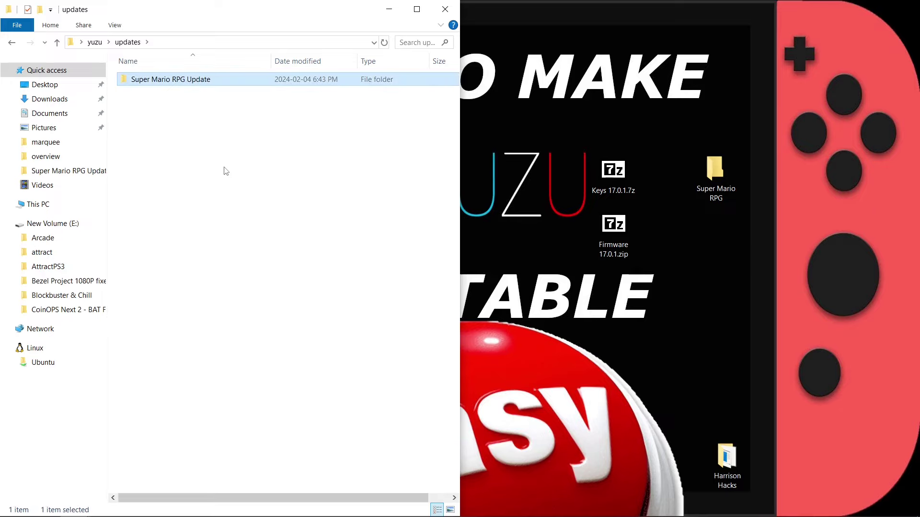
pyautogui.click(417, 9)
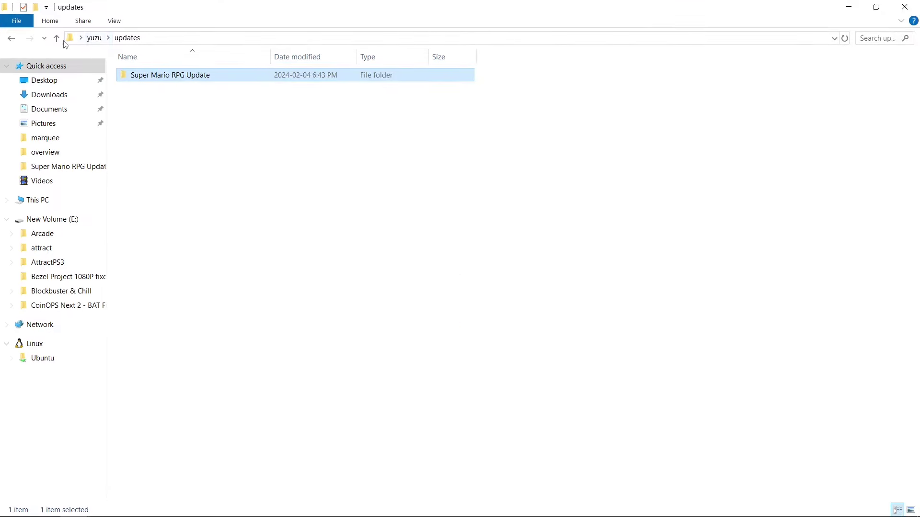
pyautogui.click(904, 7)
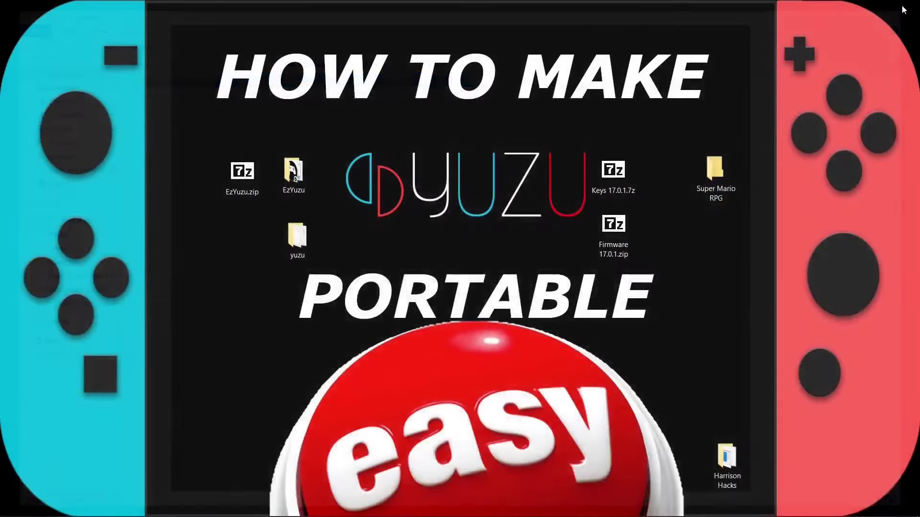
# Step: Move the yuzu folder from the desktop to the root of New Volume (E:)
pyautogui.rightClick(297, 246)
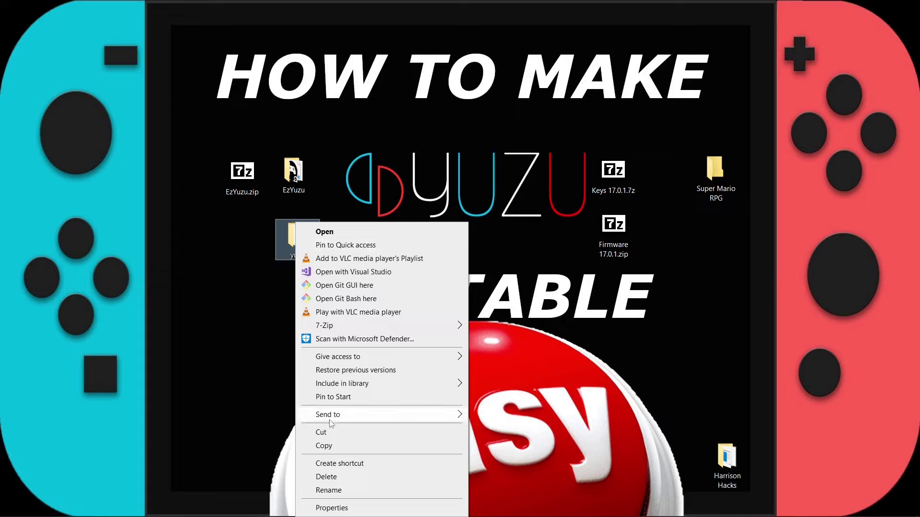
pyautogui.click(321, 432)
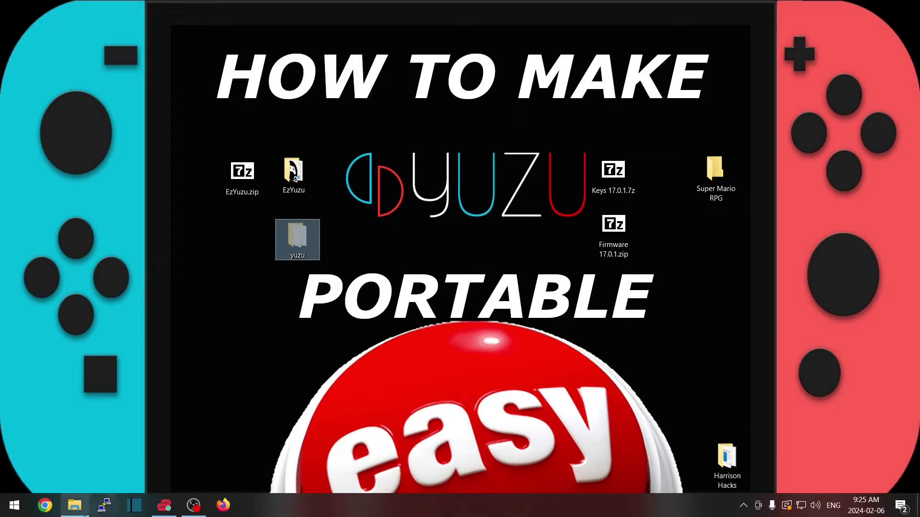
pyautogui.click(74, 506)
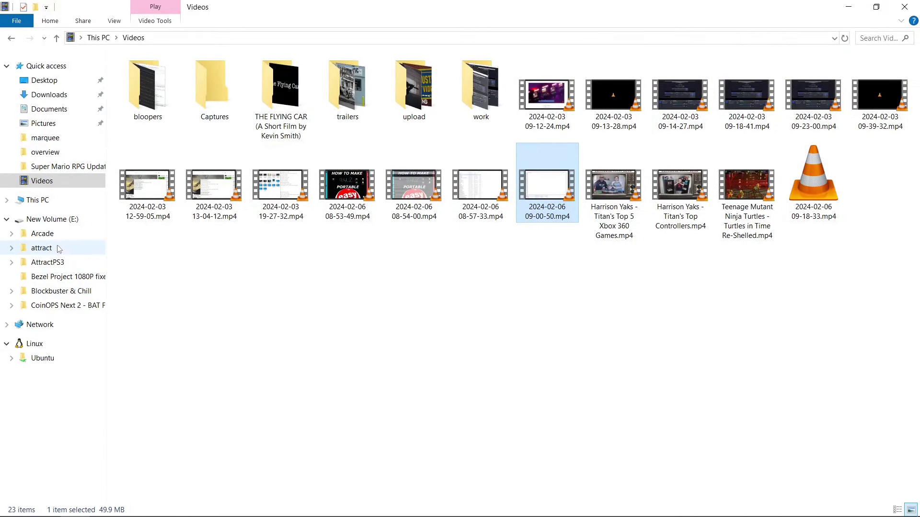
pyautogui.click(63, 224)
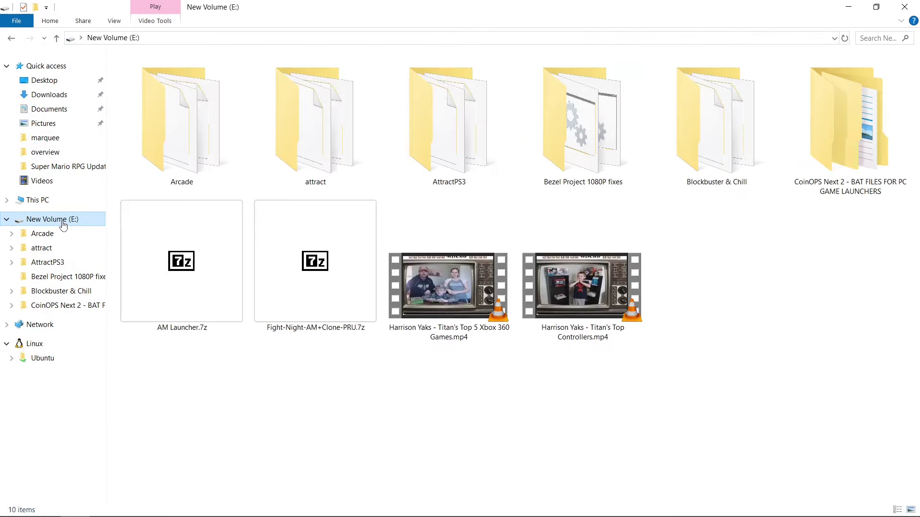
pyautogui.rightClick(312, 438)
pyautogui.click(355, 309)
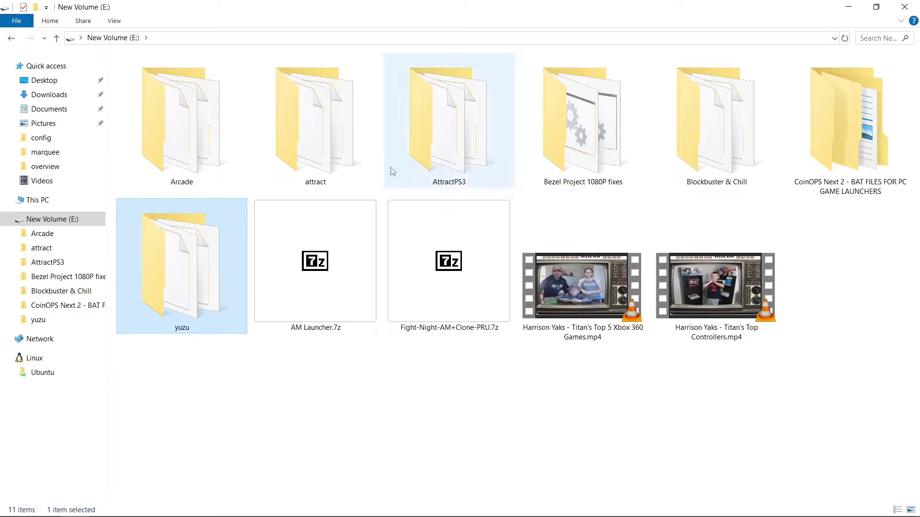
# Step: Open qt-config.ini from User\config in the E: drive's yuzu folder for editing in a maximized Notepad window
pyautogui.moveTo(181, 275)
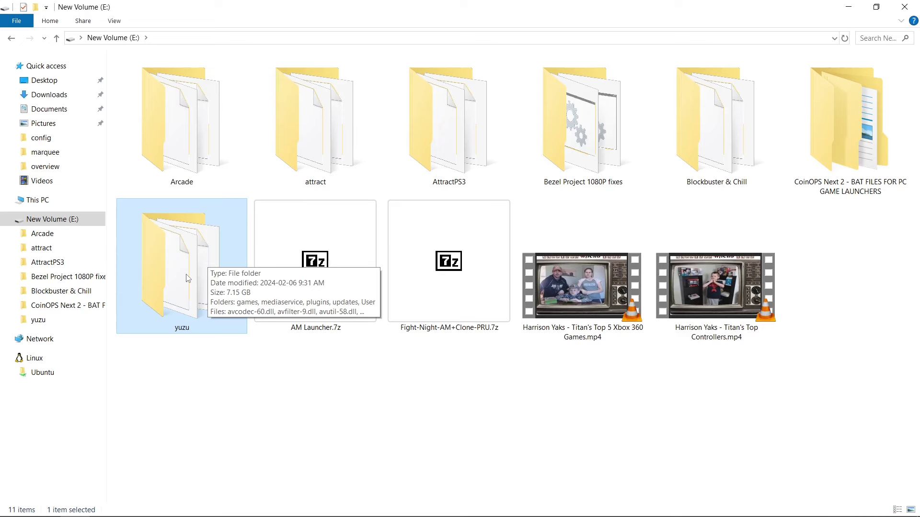
pyautogui.doubleClick(187, 278)
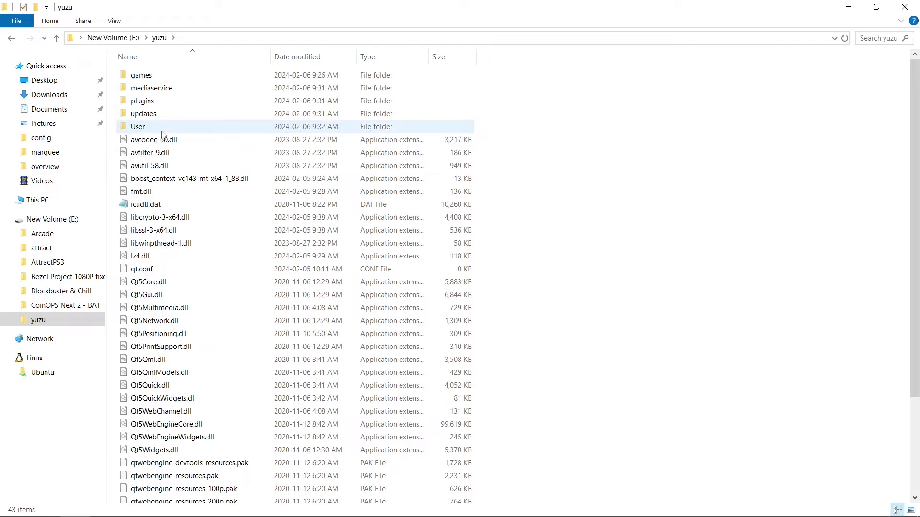
pyautogui.moveTo(163, 134)
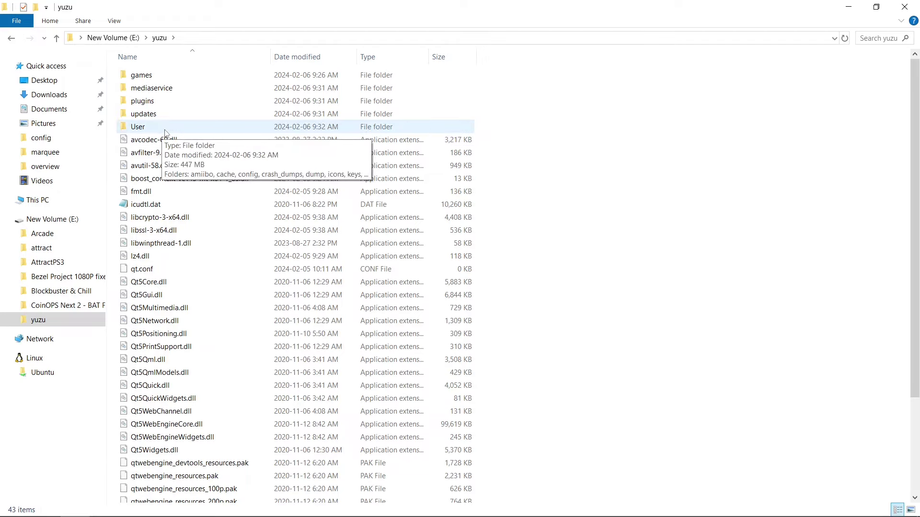
pyautogui.doubleClick(166, 132)
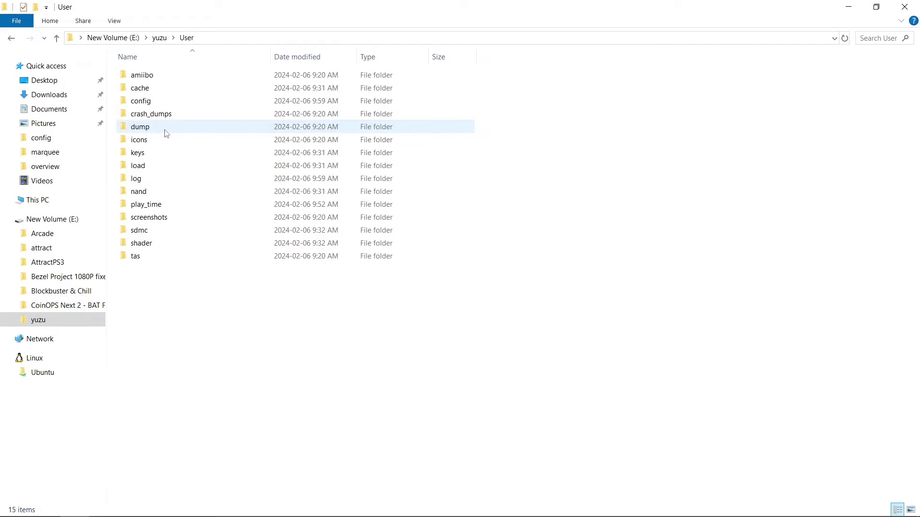
pyautogui.doubleClick(144, 101)
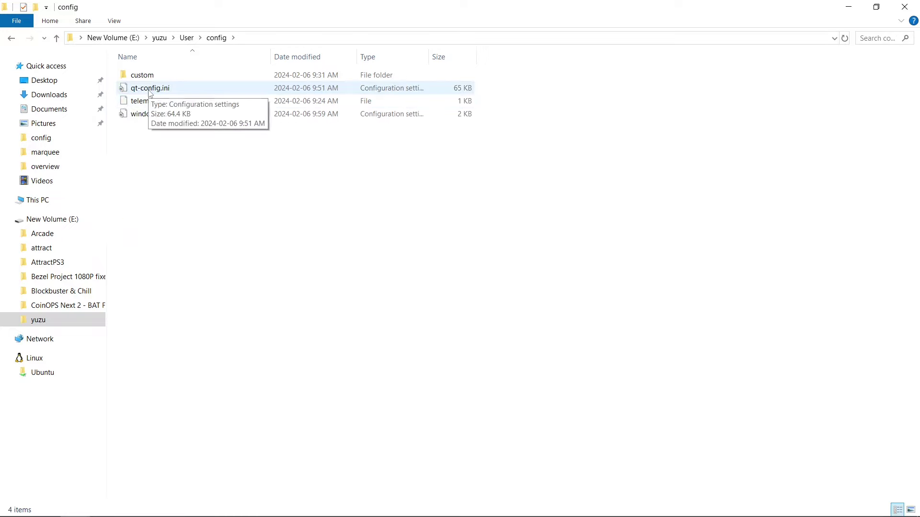
pyautogui.click(149, 91)
pyautogui.rightClick(148, 90)
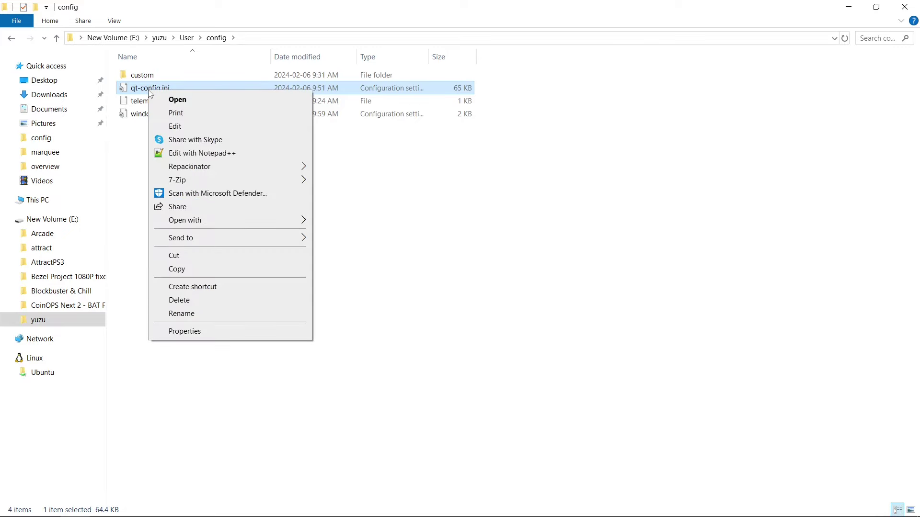
pyautogui.click(173, 127)
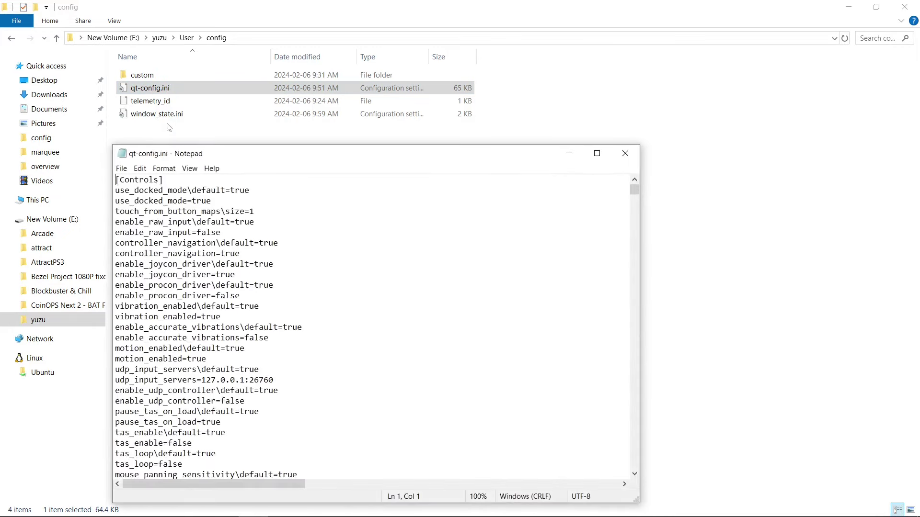
pyautogui.click(597, 153)
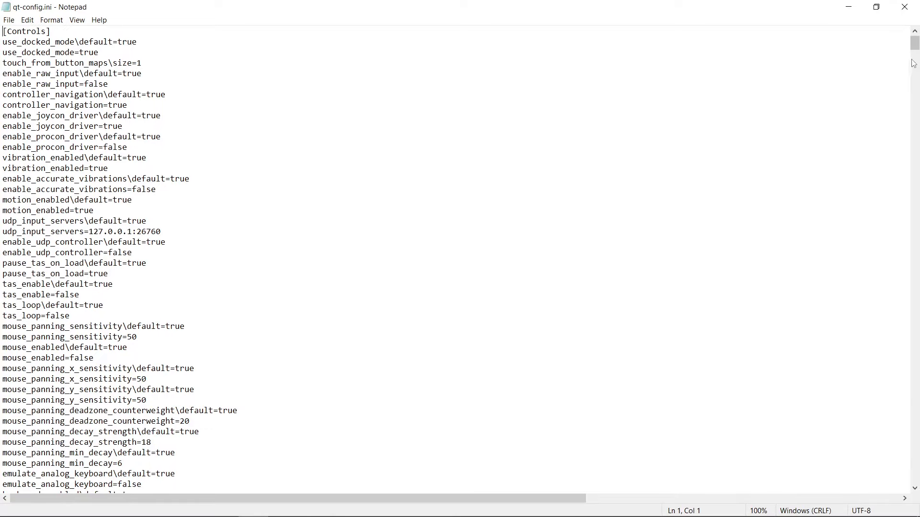
# Step: Change the Paths\gamedirs\4\path entry to the relative path ./games, then save and close qt-config.ini
pyautogui.moveTo(914, 46); pyautogui.dragTo(915, 410)
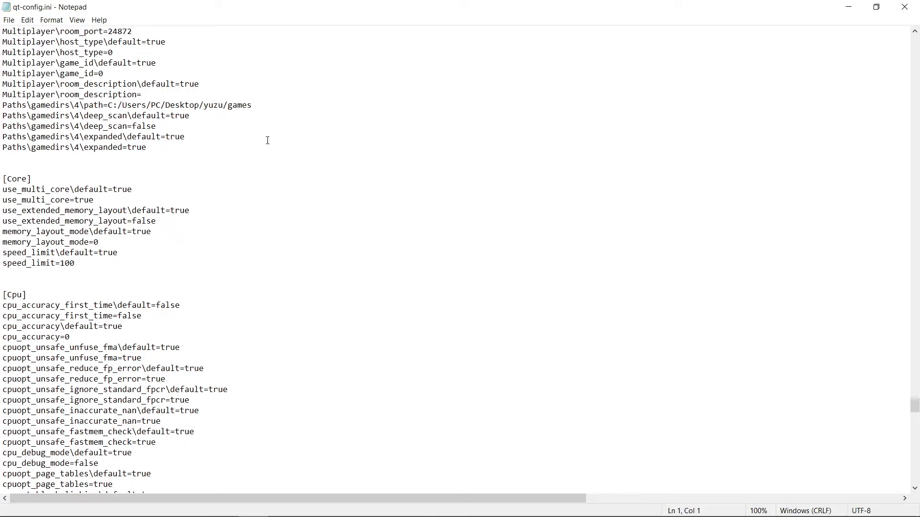
pyautogui.click(222, 105)
pyautogui.moveTo(221, 105); pyautogui.dragTo(111, 108)
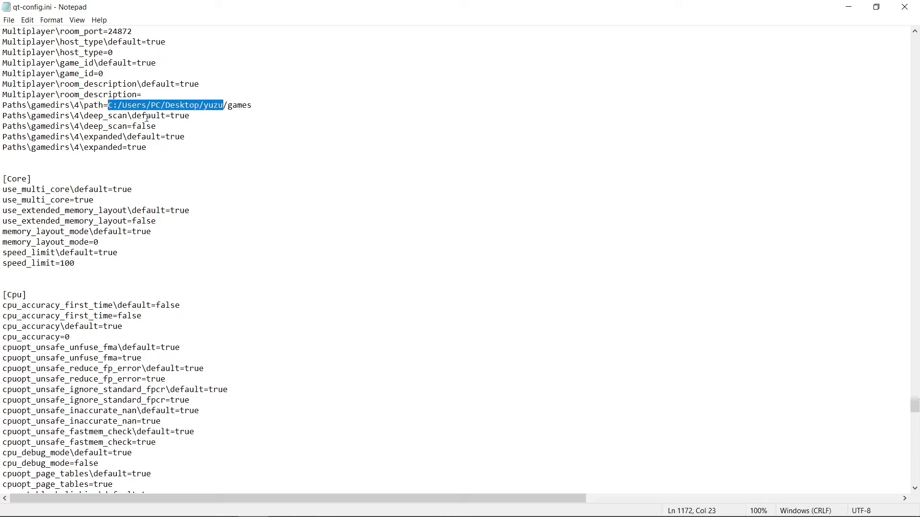
pyautogui.write('.')
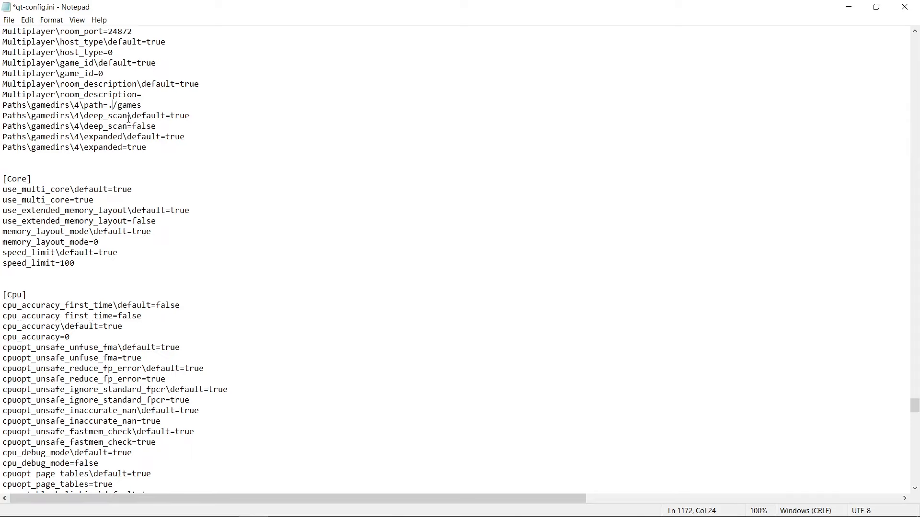
pyautogui.click(10, 20)
pyautogui.click(25, 67)
pyautogui.click(907, 6)
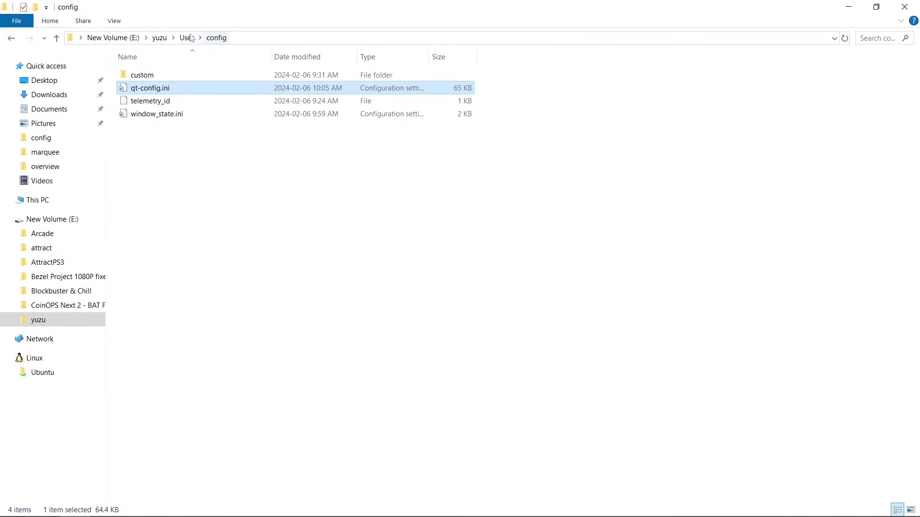
# Step: Run yuzu.exe from the yuzu folder on E:, test-launch Super Mario RPG, and close the emulator
pyautogui.click(159, 37)
pyautogui.scroll(-4, 199, 331)
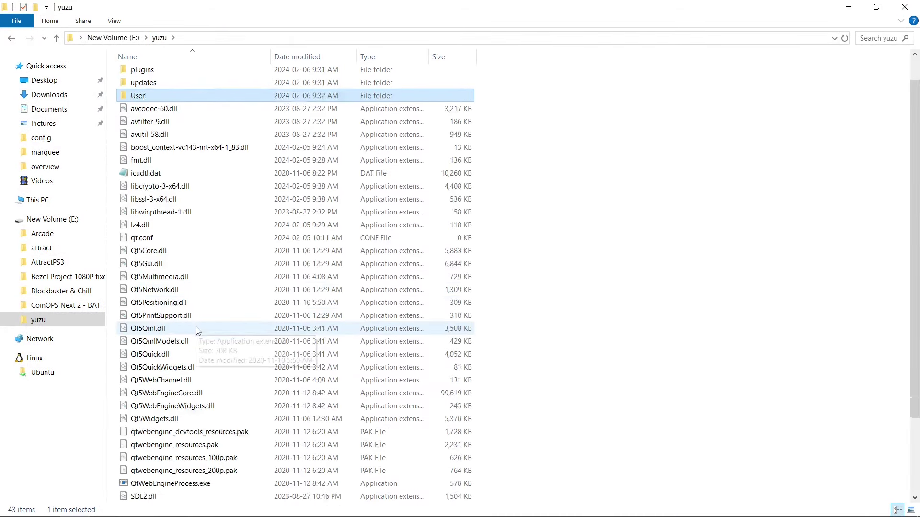
pyautogui.doubleClick(146, 446)
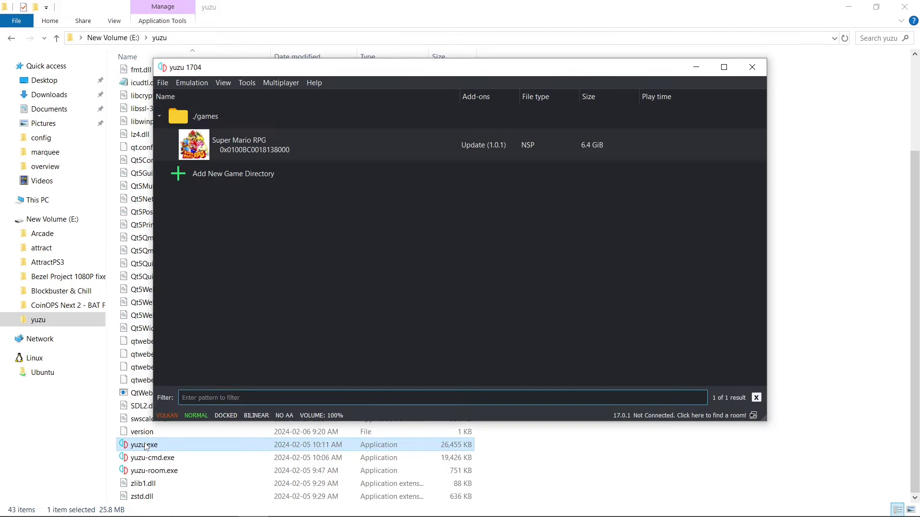
pyautogui.click(285, 154)
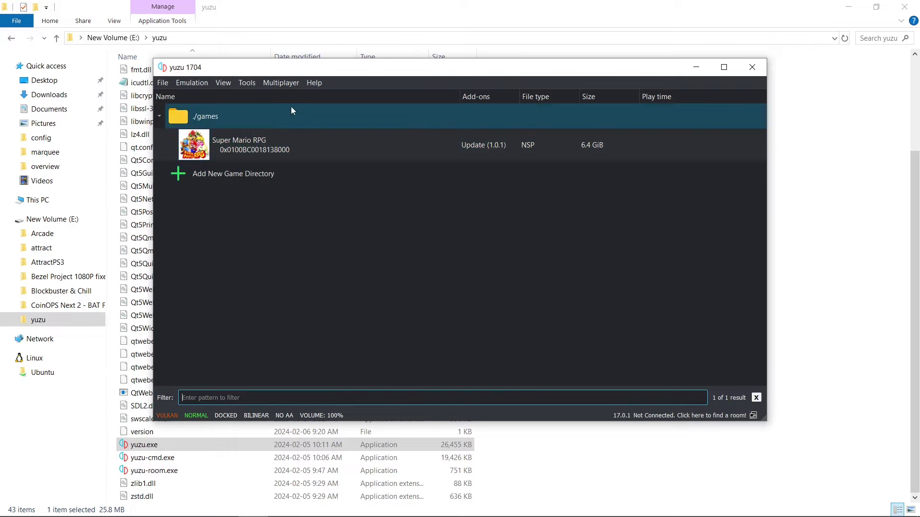
pyautogui.click(249, 147)
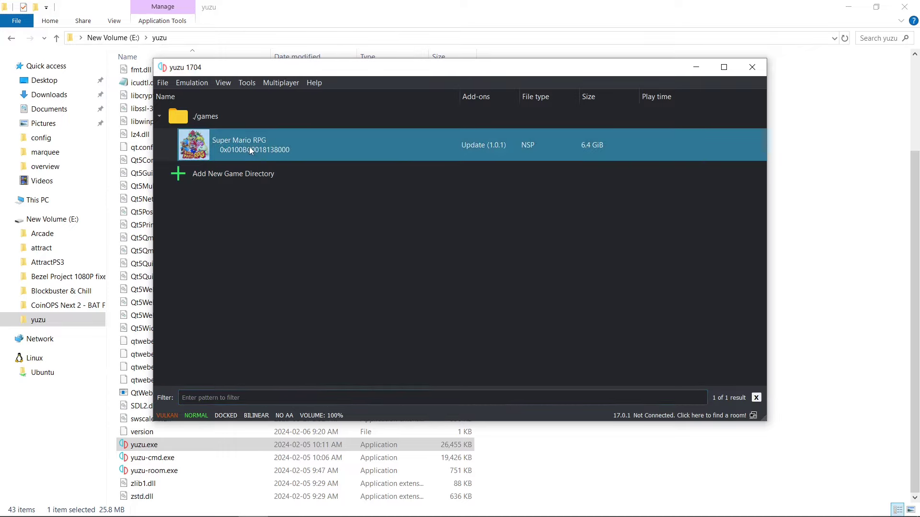
pyautogui.doubleClick(249, 147)
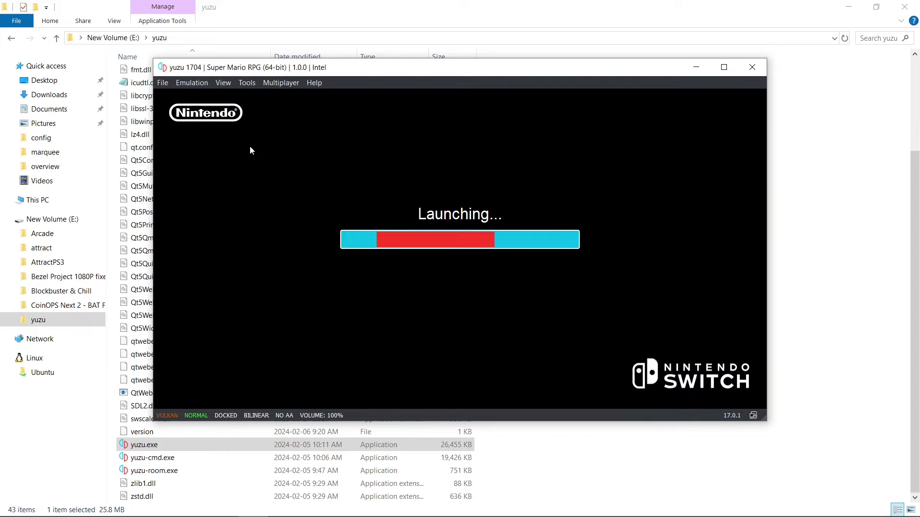
pyautogui.click(750, 74)
pyautogui.click(465, 259)
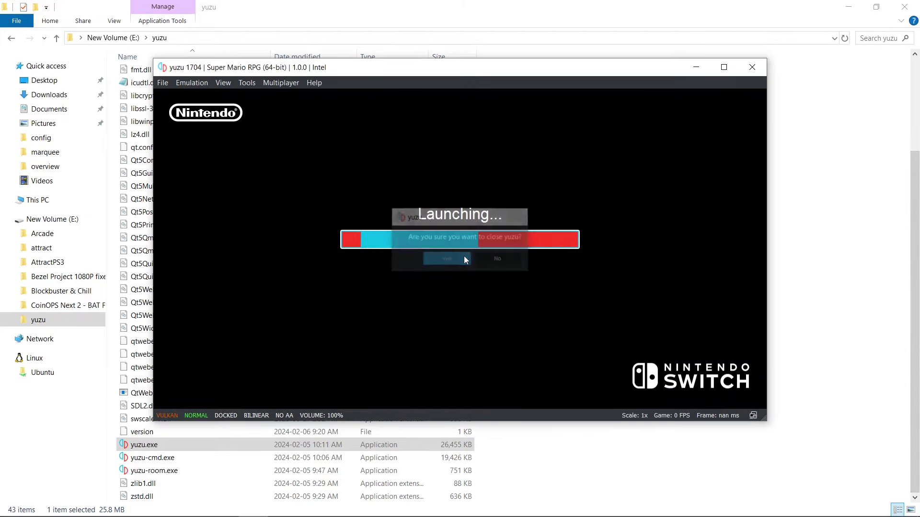
# Step: Move the yuzu folder into the Bezel Project 1080P fixes folder on E: and open that destination folder
pyautogui.click(57, 39)
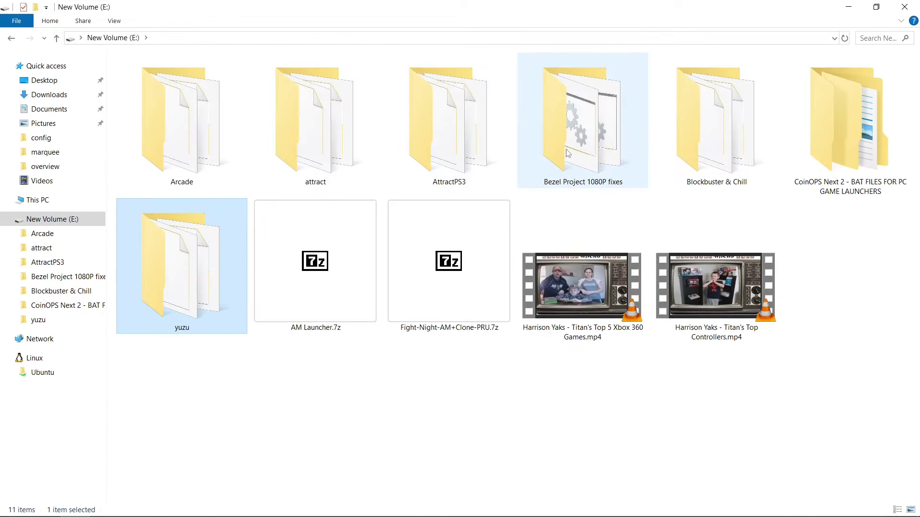
pyautogui.moveTo(192, 262); pyautogui.dragTo(580, 165)
pyautogui.doubleClick(596, 139)
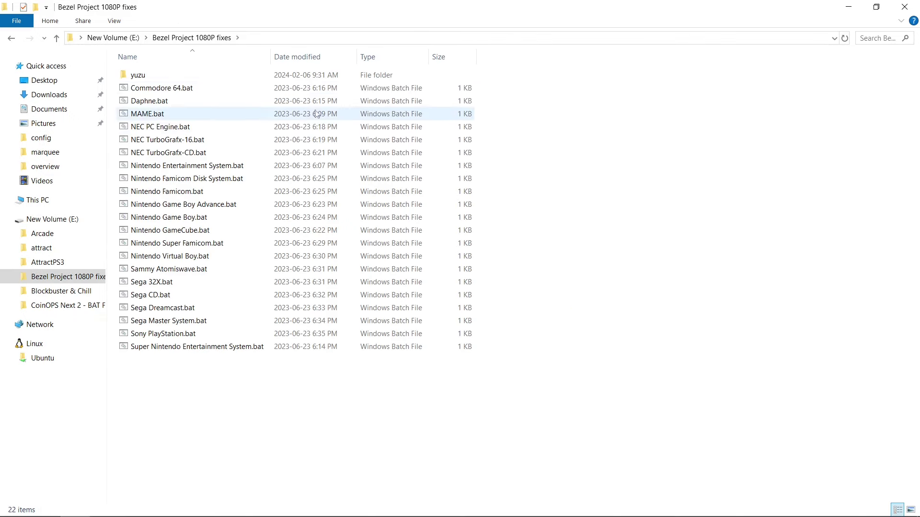
# Step: Run yuzu.exe from its new location, test-launch Super Mario RPG, and close the emulator and the folder window
pyautogui.doubleClick(202, 74)
pyautogui.scroll(-4, 274, 368)
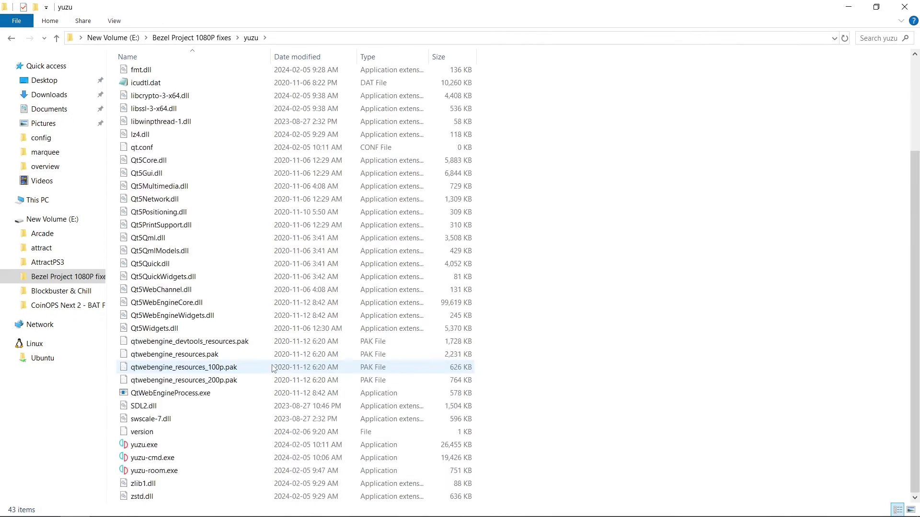
pyautogui.doubleClick(153, 445)
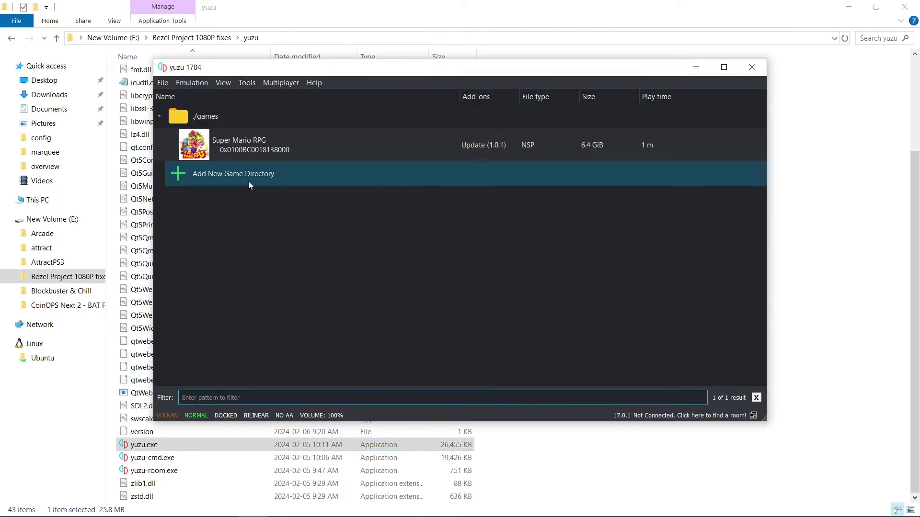
pyautogui.click(254, 147)
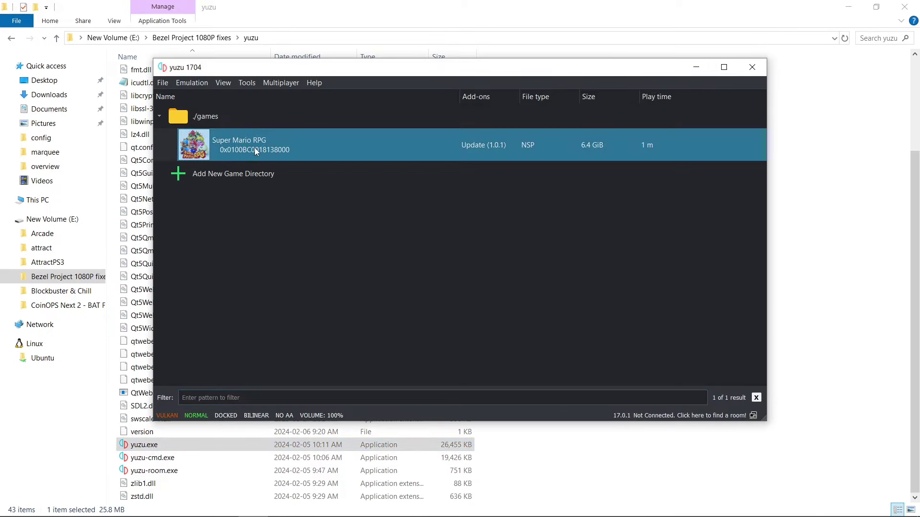
pyautogui.doubleClick(254, 148)
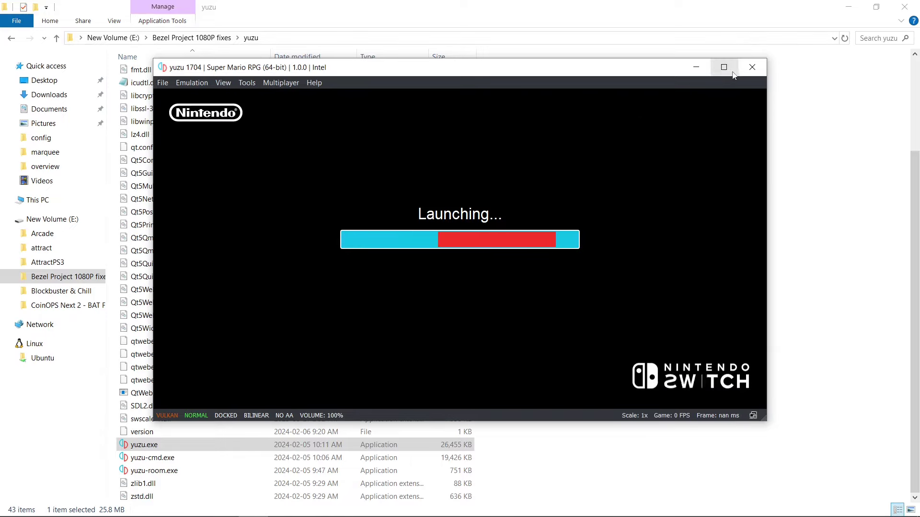
pyautogui.click(755, 77)
pyautogui.click(448, 258)
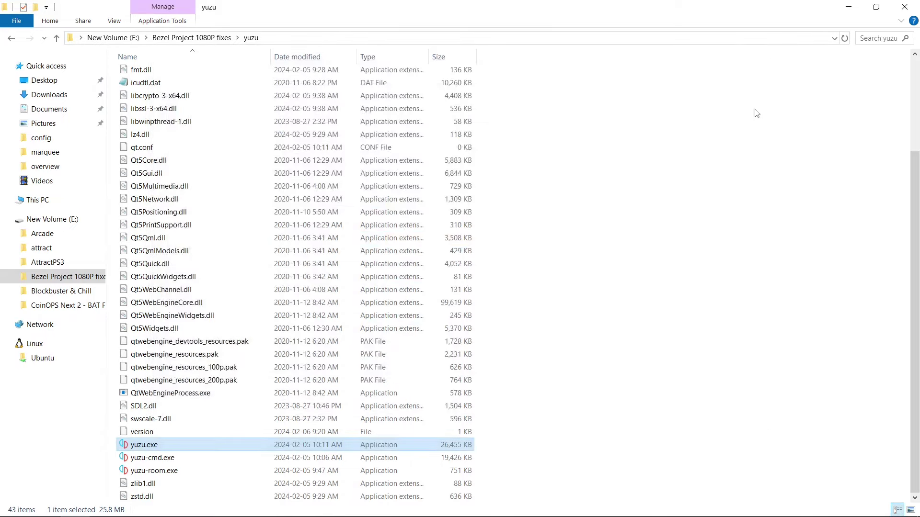
pyautogui.click(897, 10)
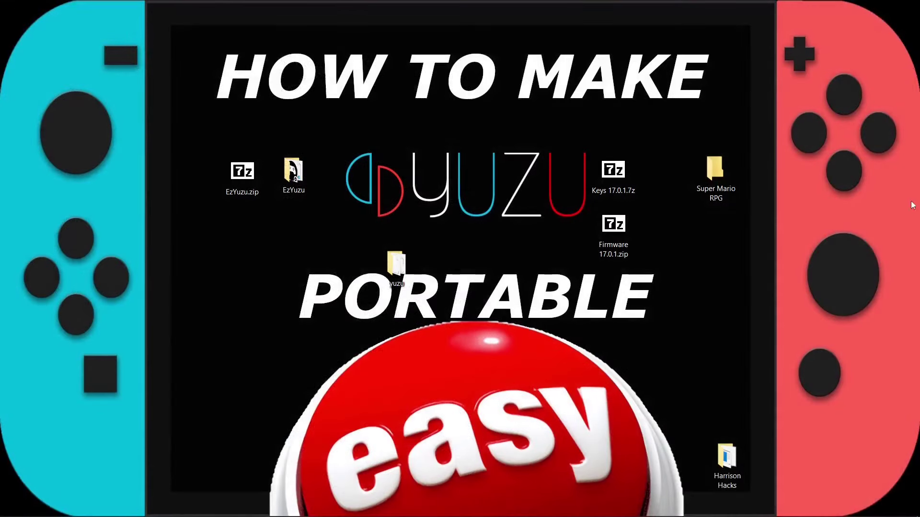